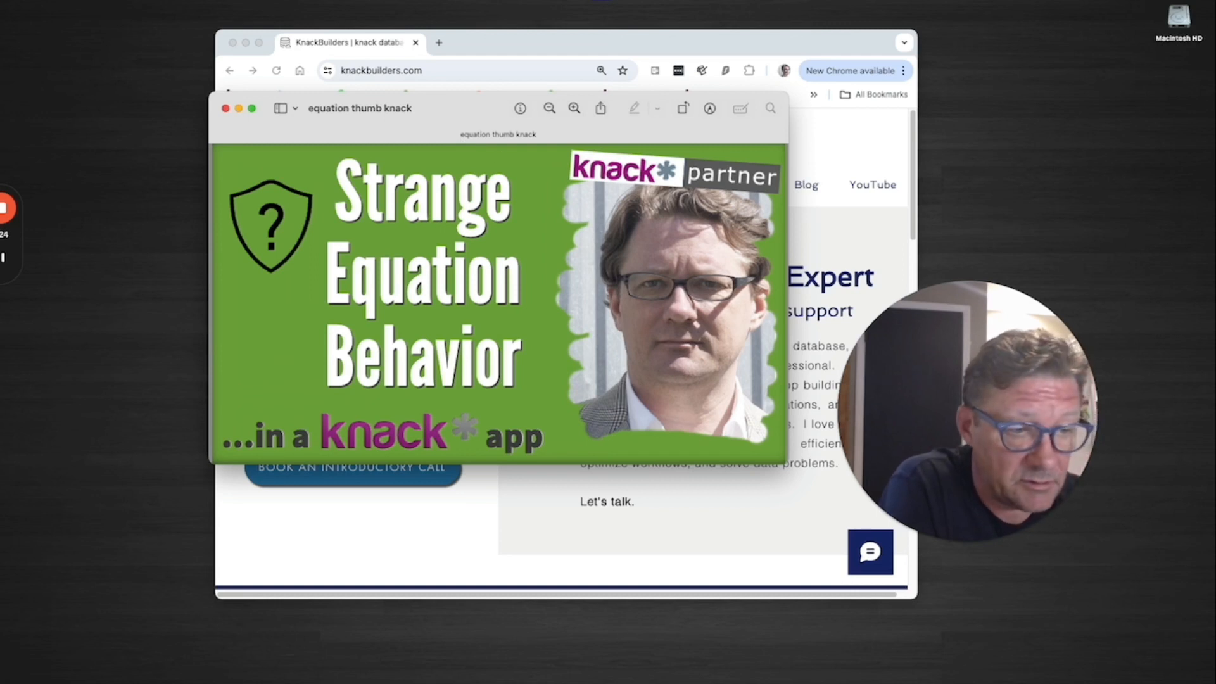
- Show the date series and Unix Knack Thumb images, and clear all image windows and the KnackBuilders browser window from the desktop
{"action": "left_click_drag", "start_coordinate": [1215, 316], "coordinate": [512, 113]}
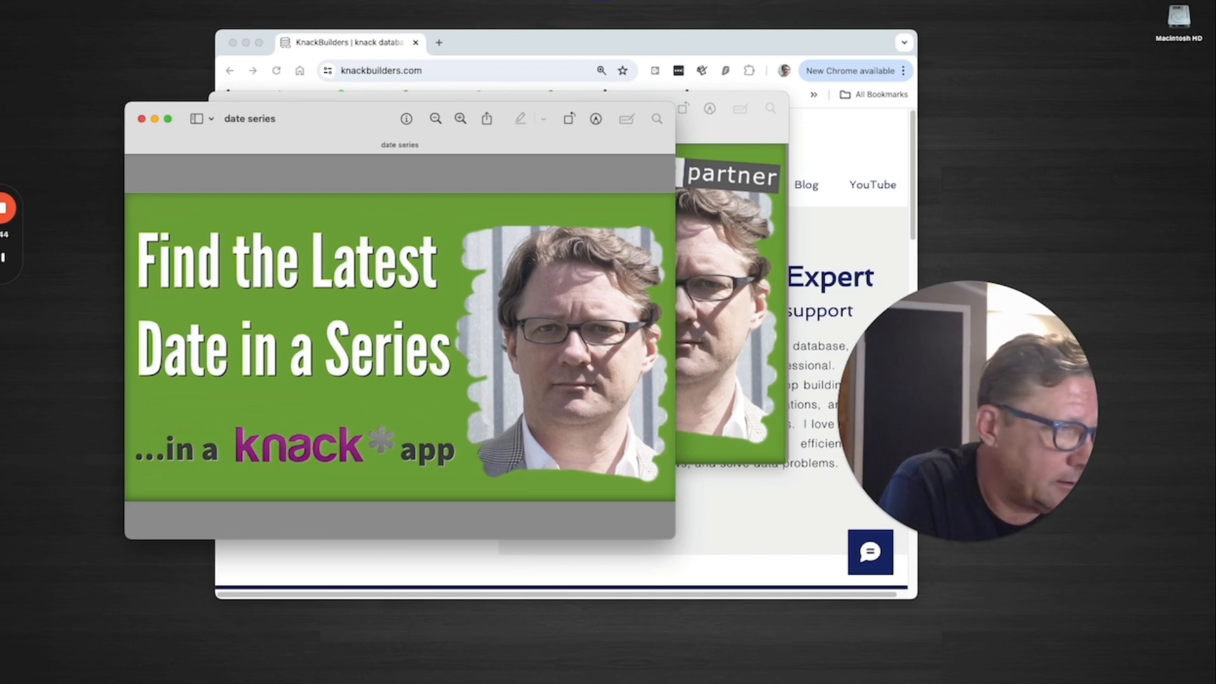
{"action": "left_click_drag", "start_coordinate": [519, 193], "coordinate": [467, 148]}
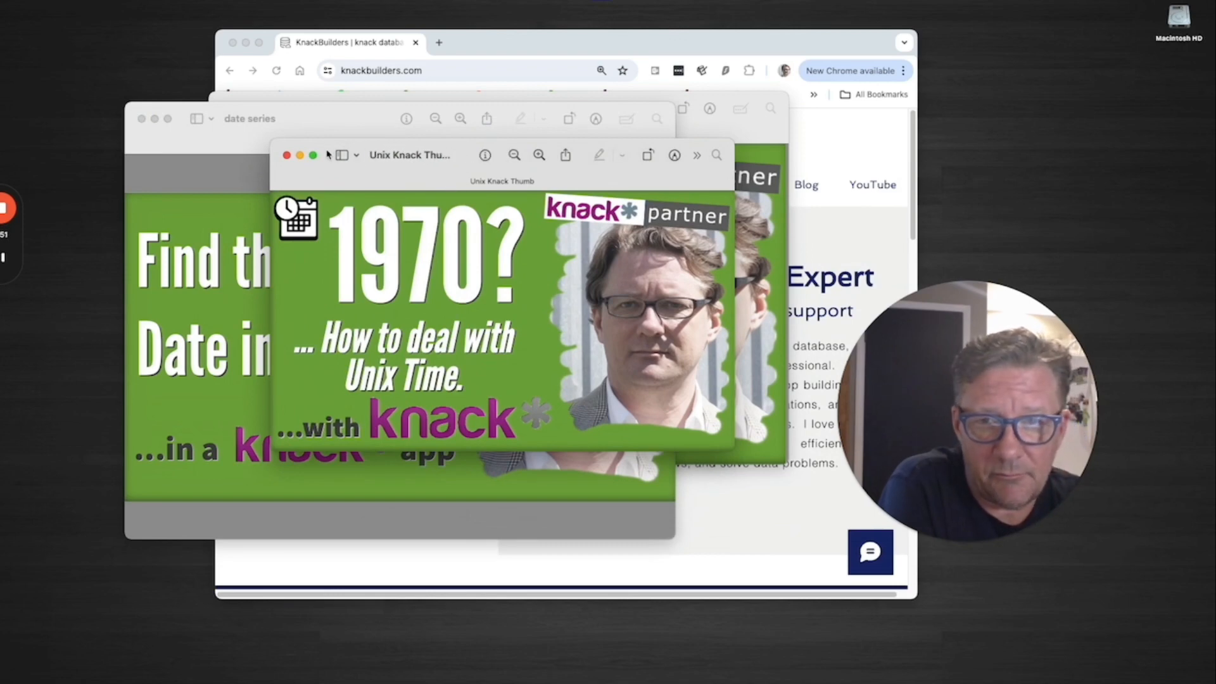
{"action": "left_click", "coordinate": [435, 123]}
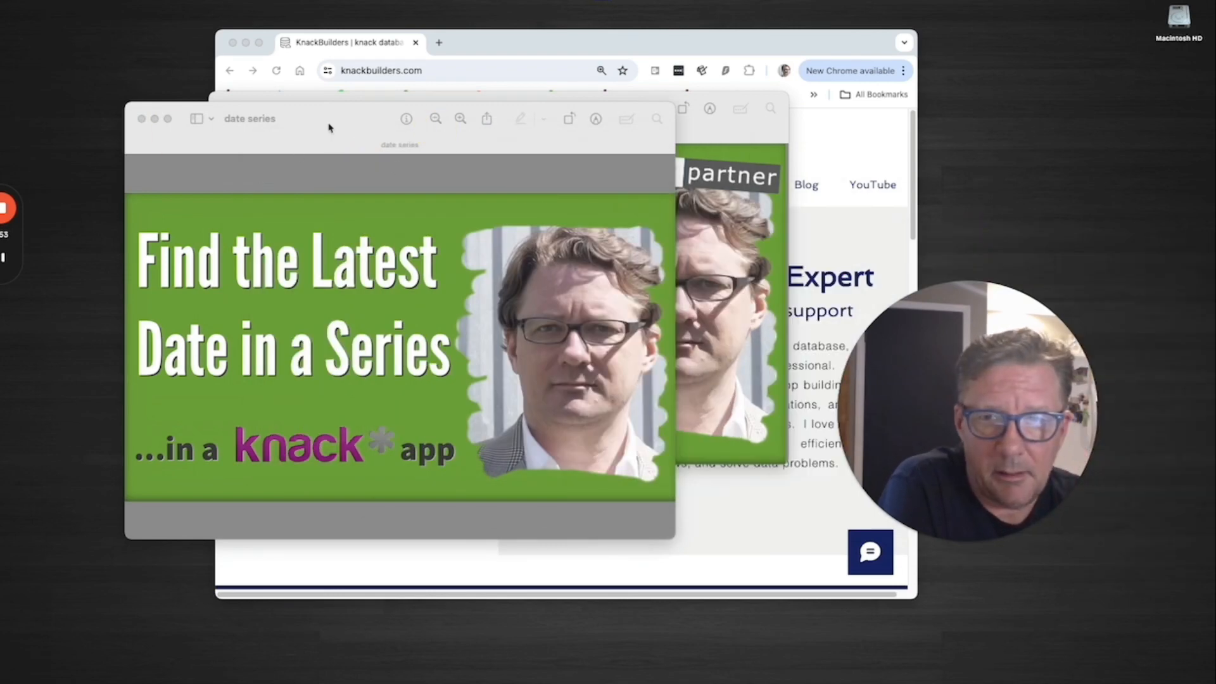
{"action": "left_click_drag", "start_coordinate": [329, 117], "coordinate": [1215, 202]}
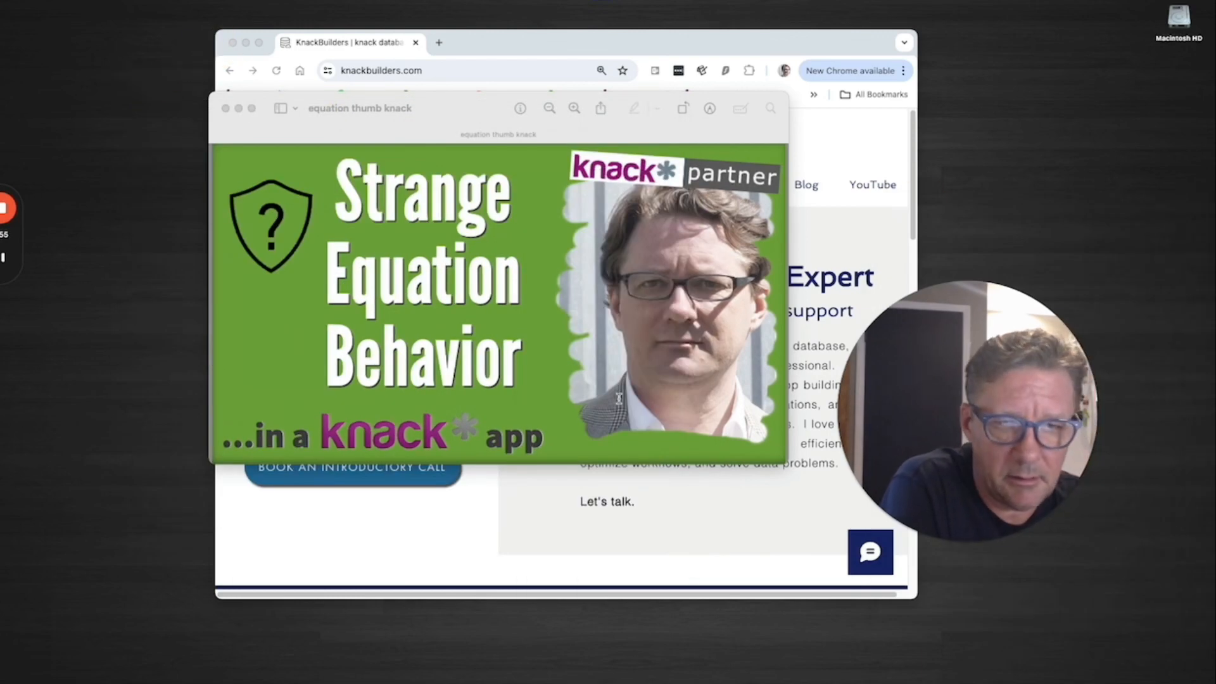
{"action": "left_click", "coordinate": [226, 109]}
{"action": "left_click", "coordinate": [233, 44]}
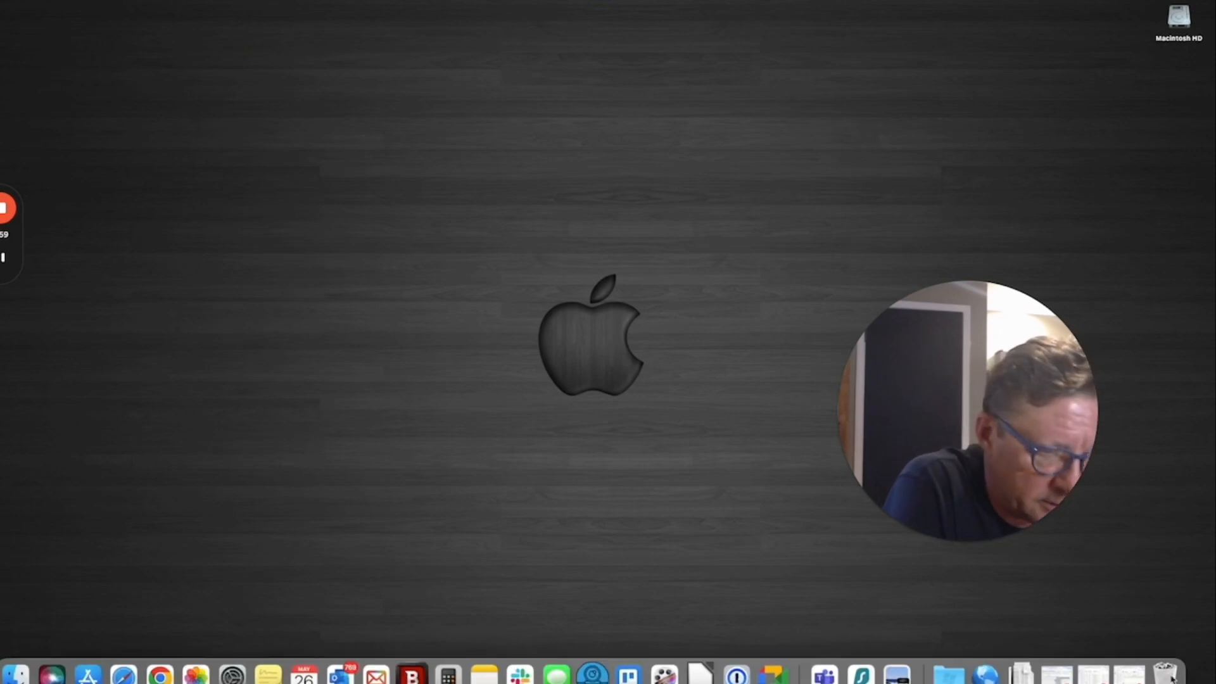
- Restore the Board Member Connect builder window, place it higher on the desktop, and highlight the Candidate record's Number to Date value
{"action": "left_click", "coordinate": [1133, 653]}
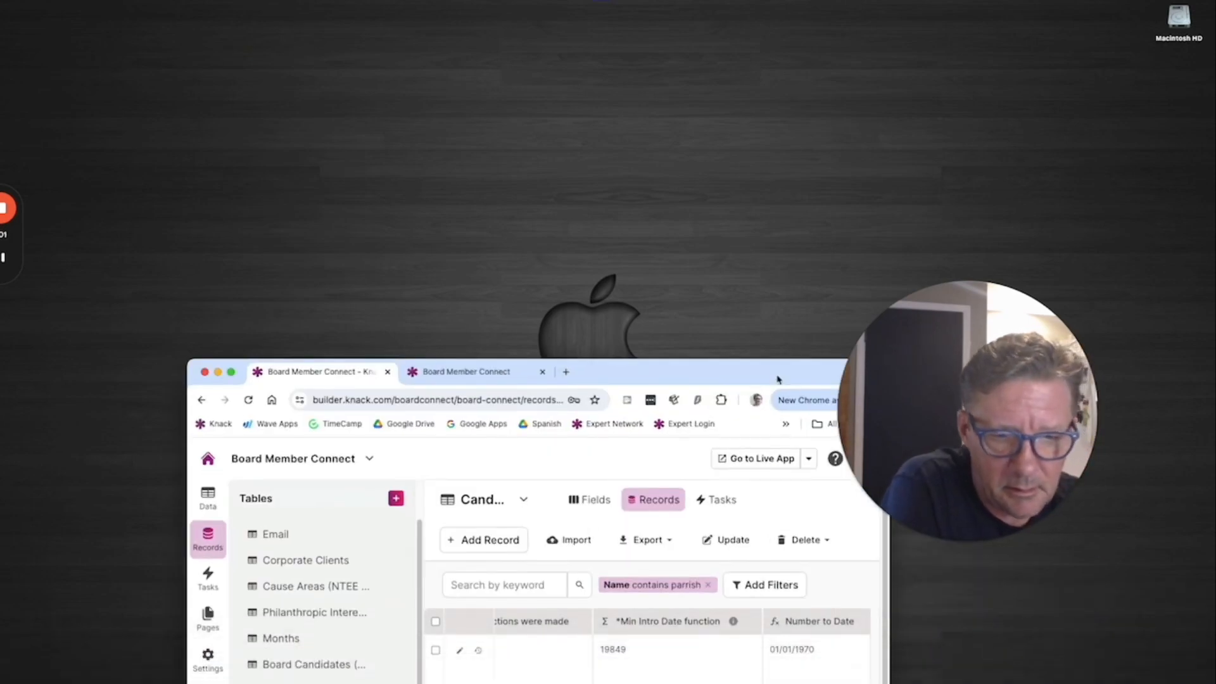
{"action": "left_click", "coordinate": [628, 107]}
{"action": "left_click_drag", "start_coordinate": [630, 86], "coordinate": [631, 39]}
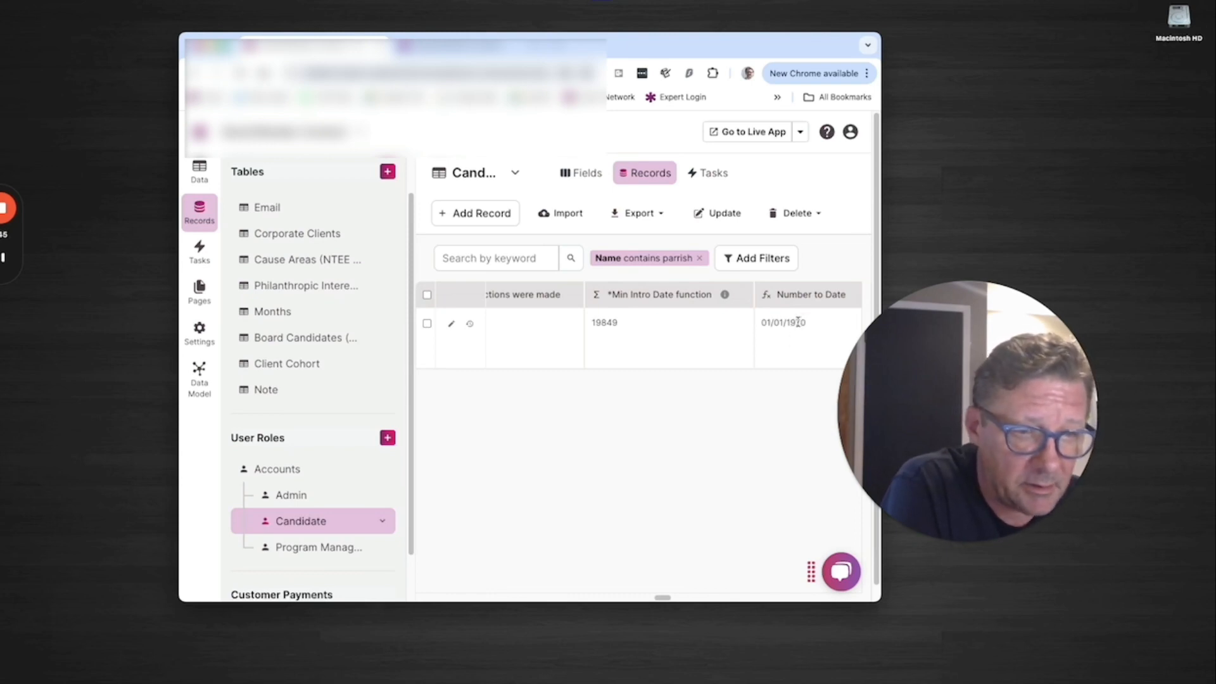
{"action": "left_click_drag", "start_coordinate": [804, 323], "coordinate": [760, 324]}
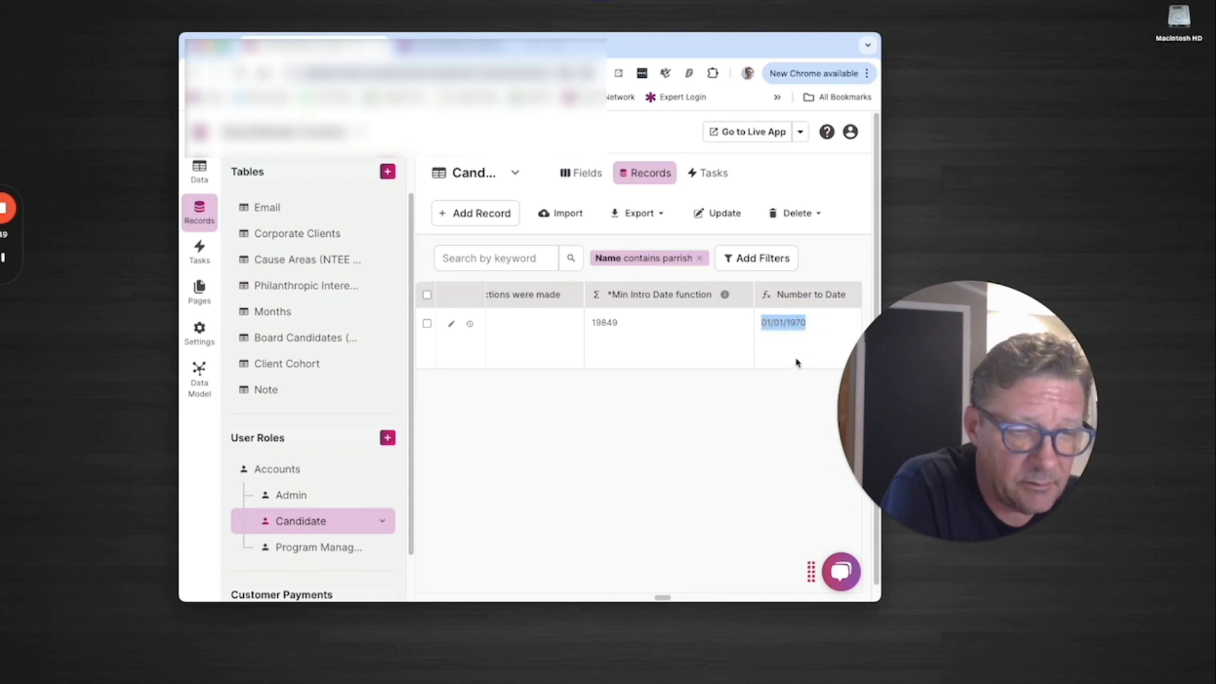
{"action": "left_click", "coordinate": [639, 334]}
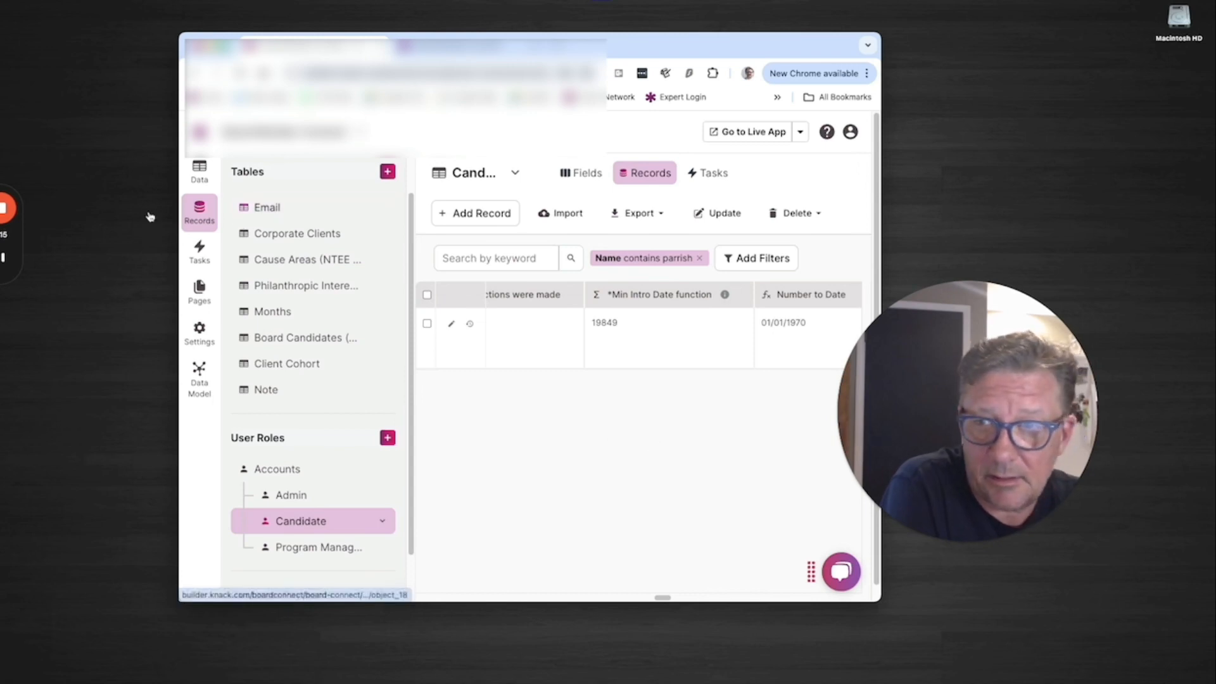
- Examine the candidate details page in the live app, comparing Date of First Intro with the Intro Date column under Matched Non-Profits
{"action": "mouse_move", "coordinate": [2, 209]}
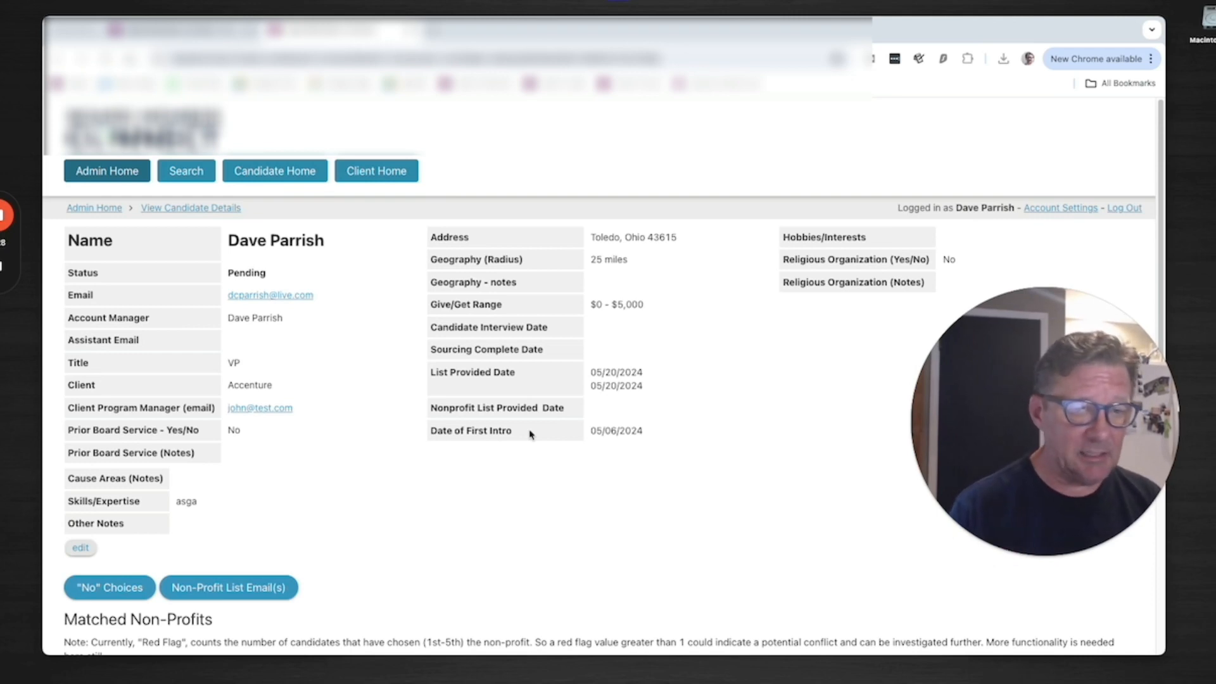
{"action": "scroll", "coordinate": [532, 388], "scroll_direction": "down", "scroll_amount": 1}
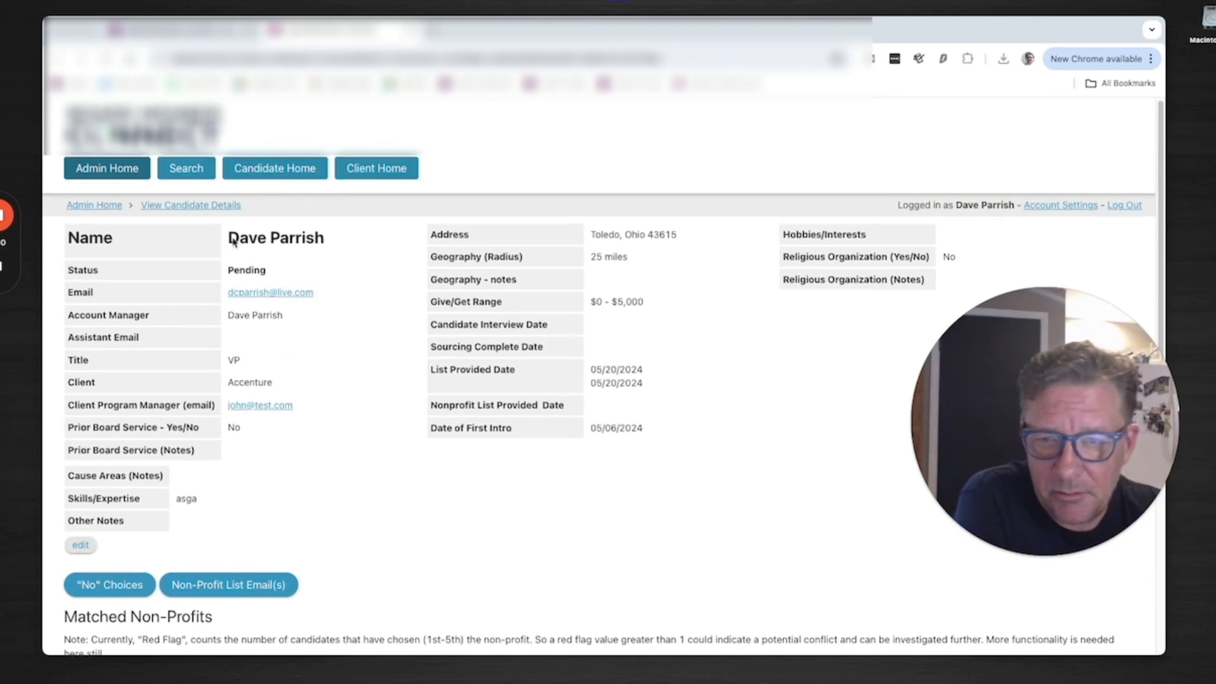
{"action": "scroll", "coordinate": [332, 372], "scroll_direction": "down", "scroll_amount": 2}
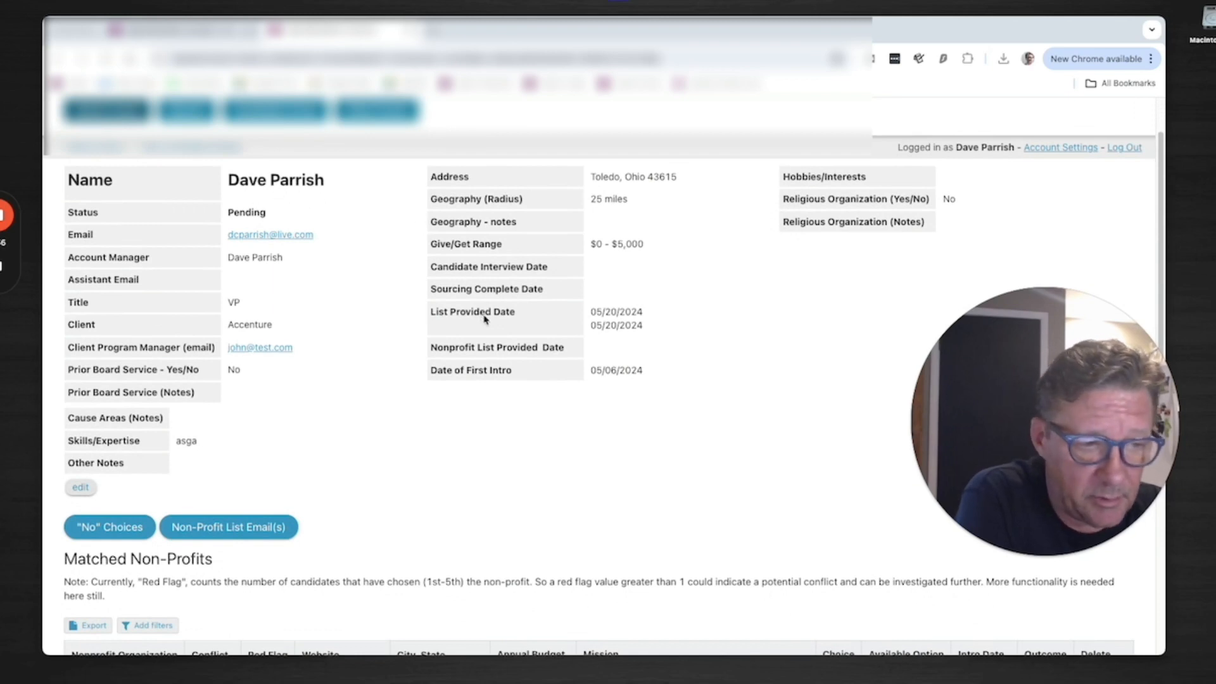
{"action": "scroll", "coordinate": [485, 319], "scroll_direction": "down", "scroll_amount": 1}
{"action": "scroll", "coordinate": [494, 415], "scroll_direction": "down", "scroll_amount": 3}
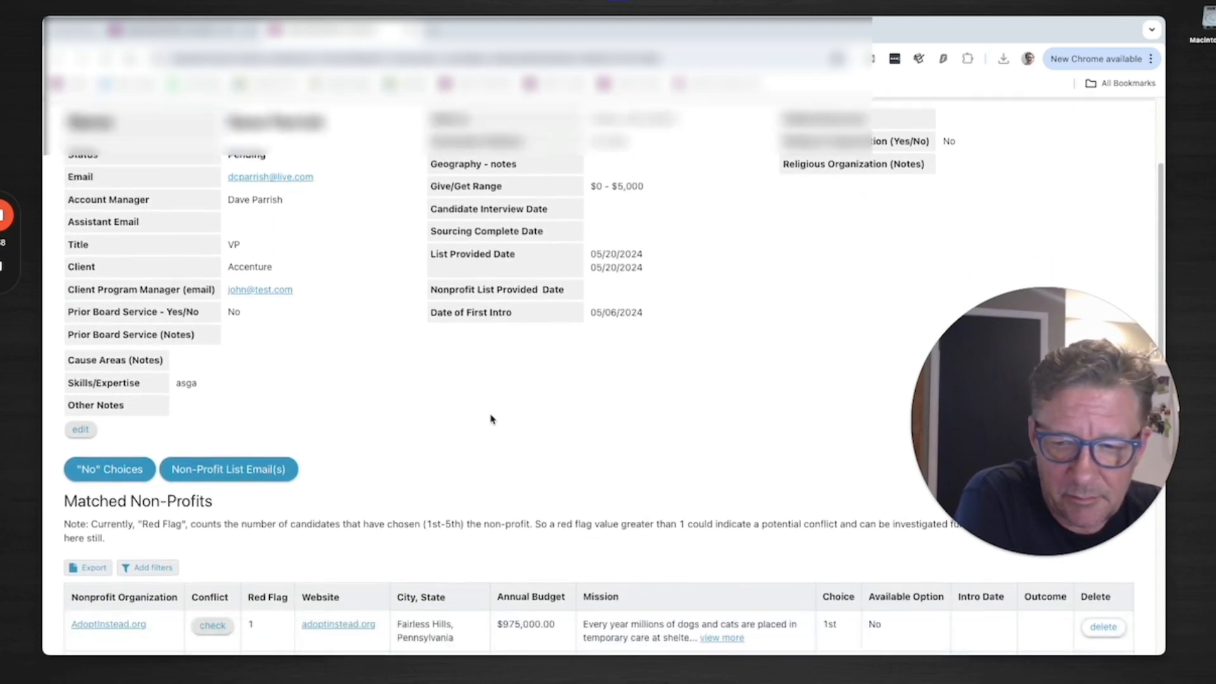
{"action": "scroll", "coordinate": [491, 419], "scroll_direction": "down", "scroll_amount": 2}
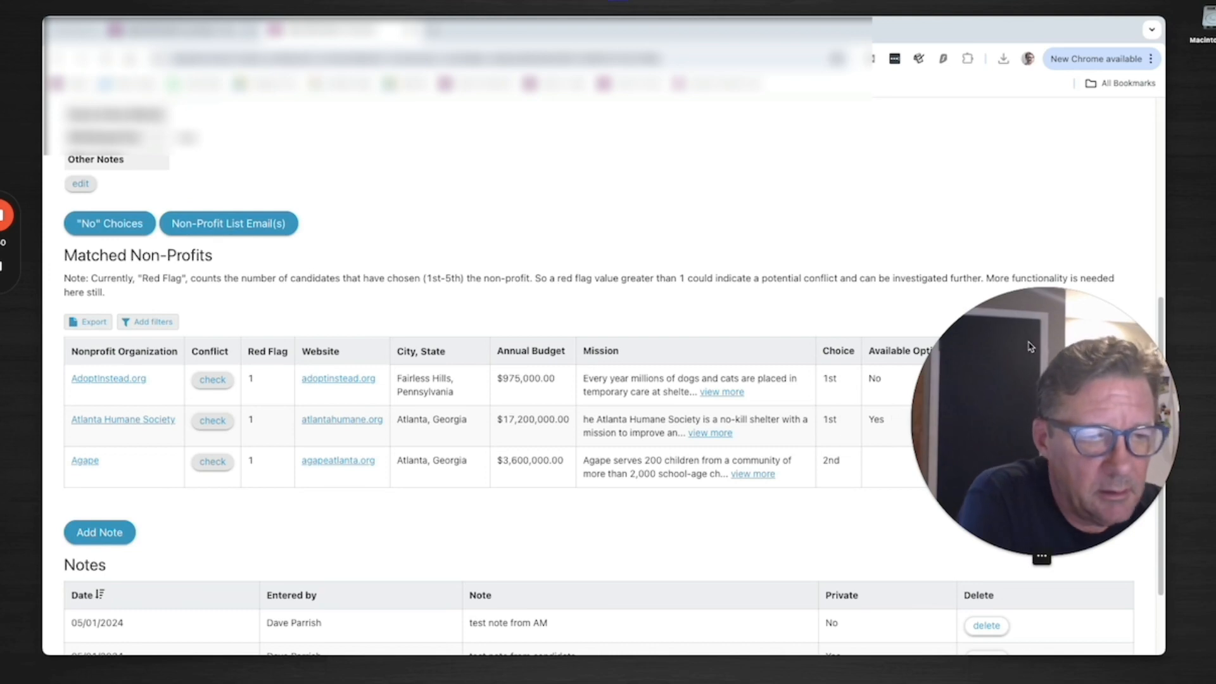
{"action": "left_click_drag", "start_coordinate": [1030, 343], "coordinate": [118, 409]}
{"action": "scroll", "coordinate": [583, 261], "scroll_direction": "up", "scroll_amount": 5}
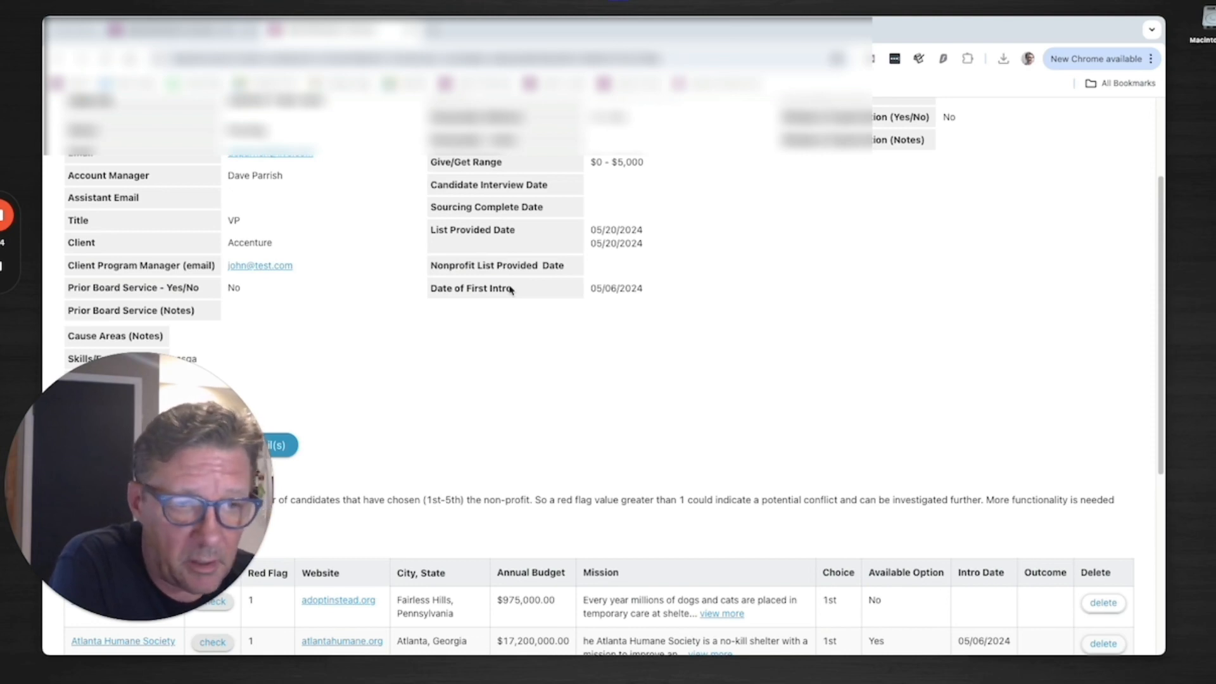
{"action": "scroll", "coordinate": [603, 536], "scroll_direction": "down", "scroll_amount": 3}
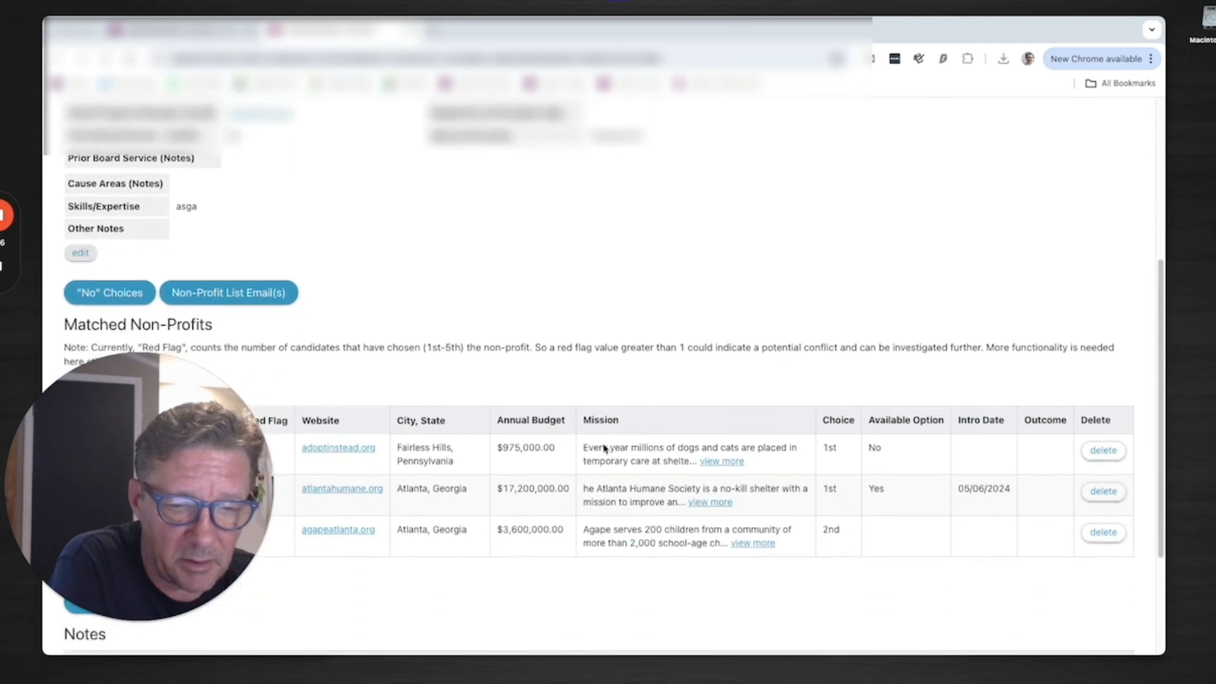
- Set the Intro Date of the Agape row under Matched Non-Profits to 05/01/2024 and submit it
{"action": "scroll", "coordinate": [603, 506], "scroll_direction": "up", "scroll_amount": 2}
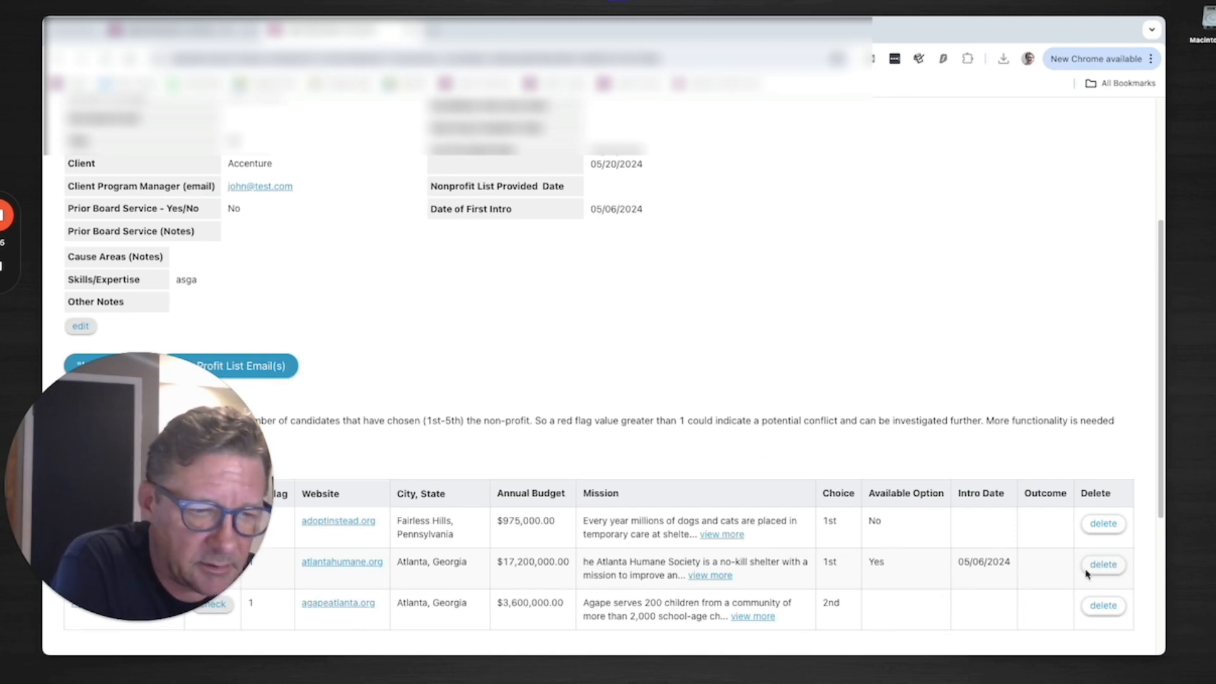
{"action": "left_click", "coordinate": [990, 604]}
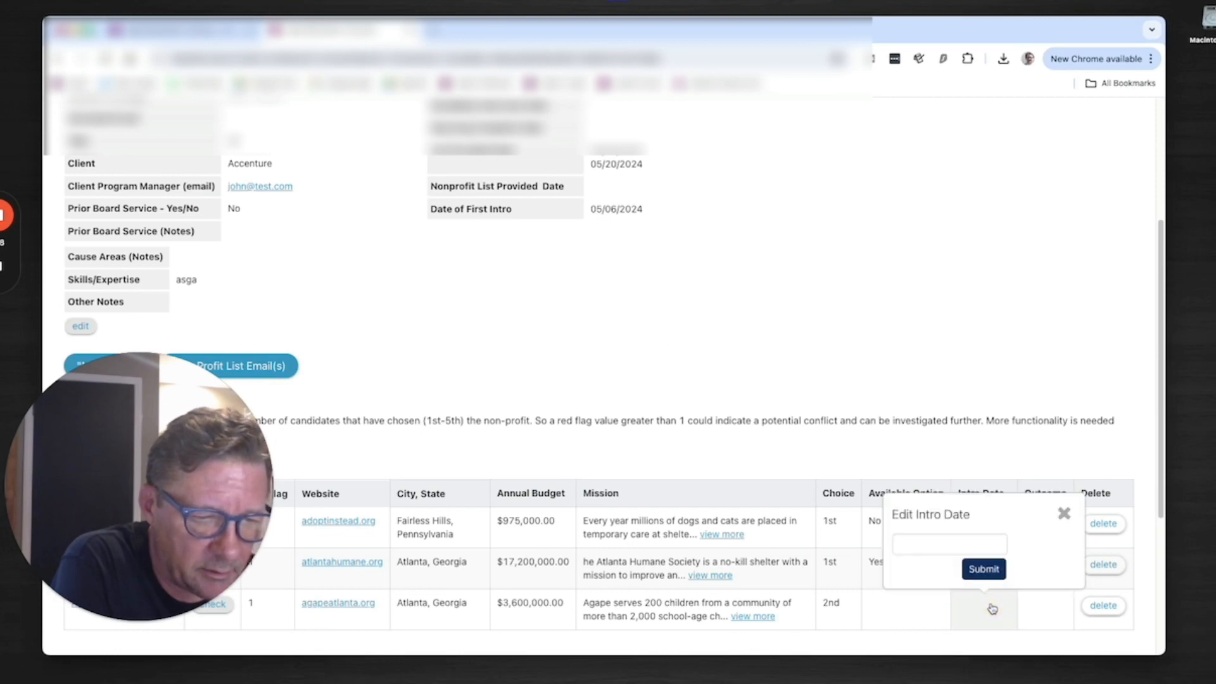
{"action": "left_click", "coordinate": [950, 545]}
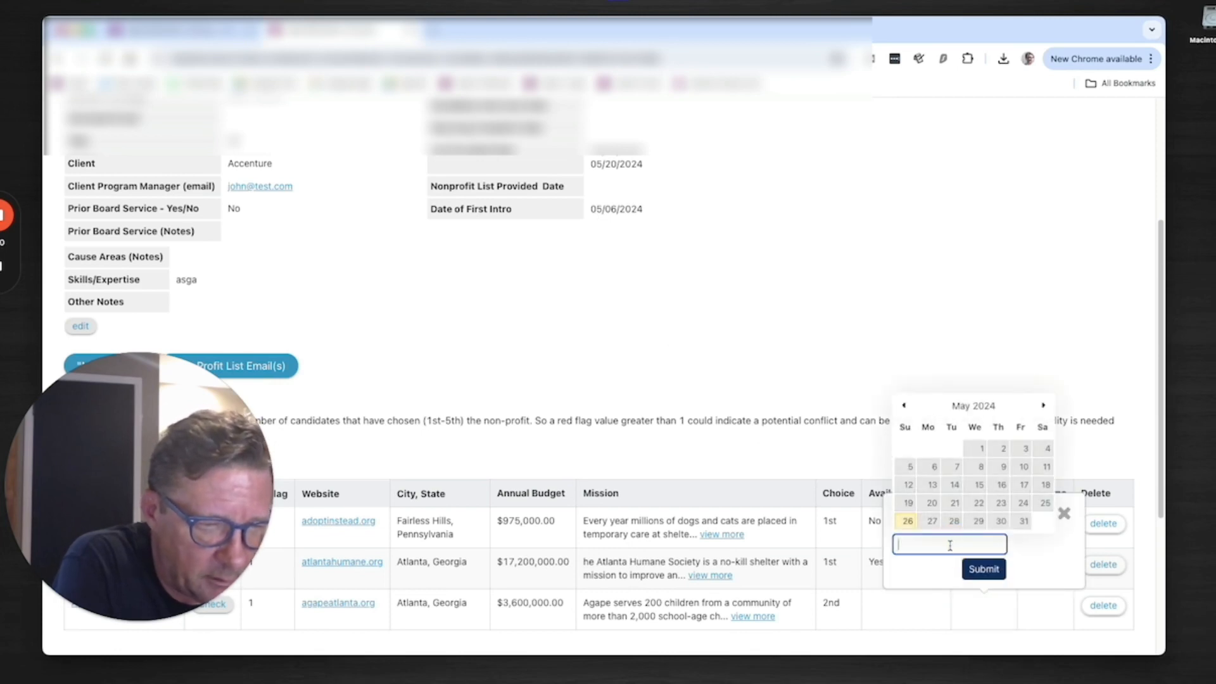
{"action": "left_click", "coordinate": [981, 448]}
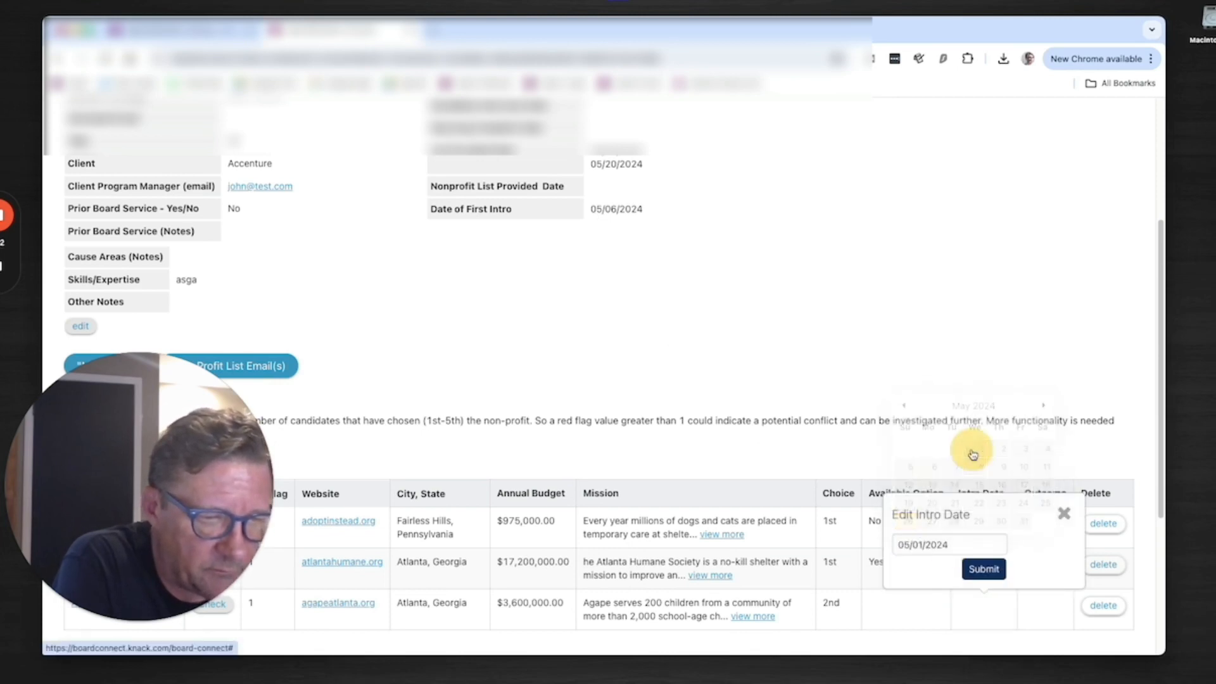
{"action": "left_click", "coordinate": [983, 570]}
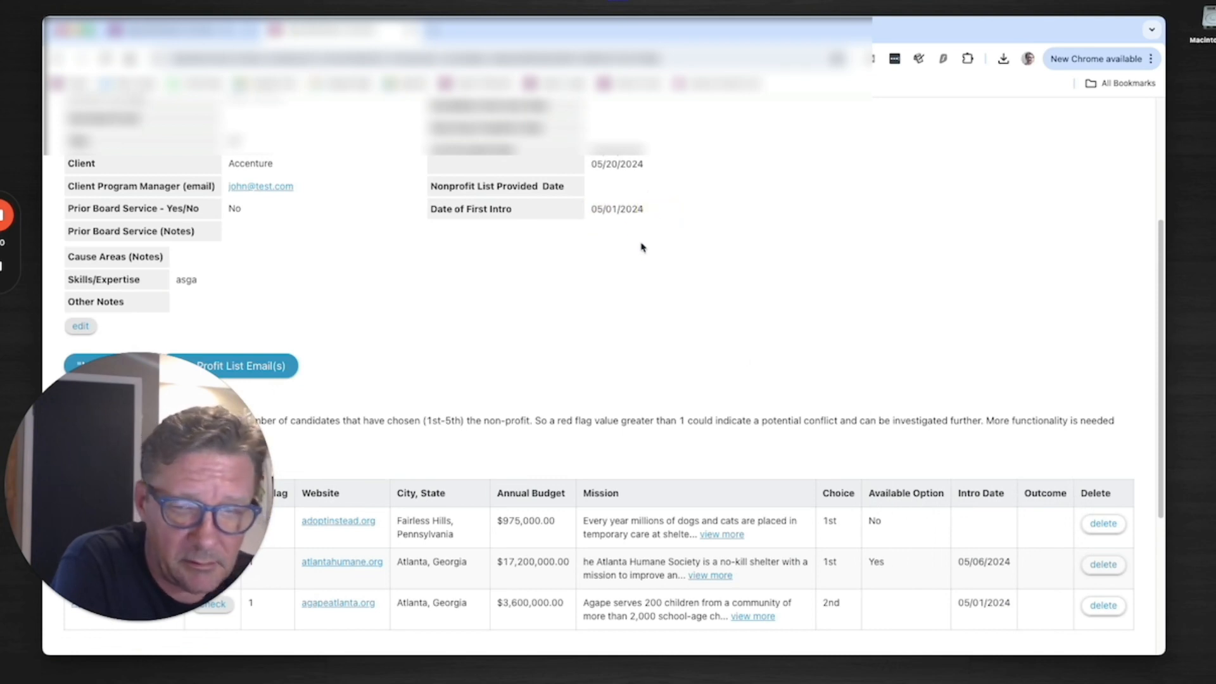
{"action": "scroll", "coordinate": [590, 191], "scroll_direction": "up", "scroll_amount": 1}
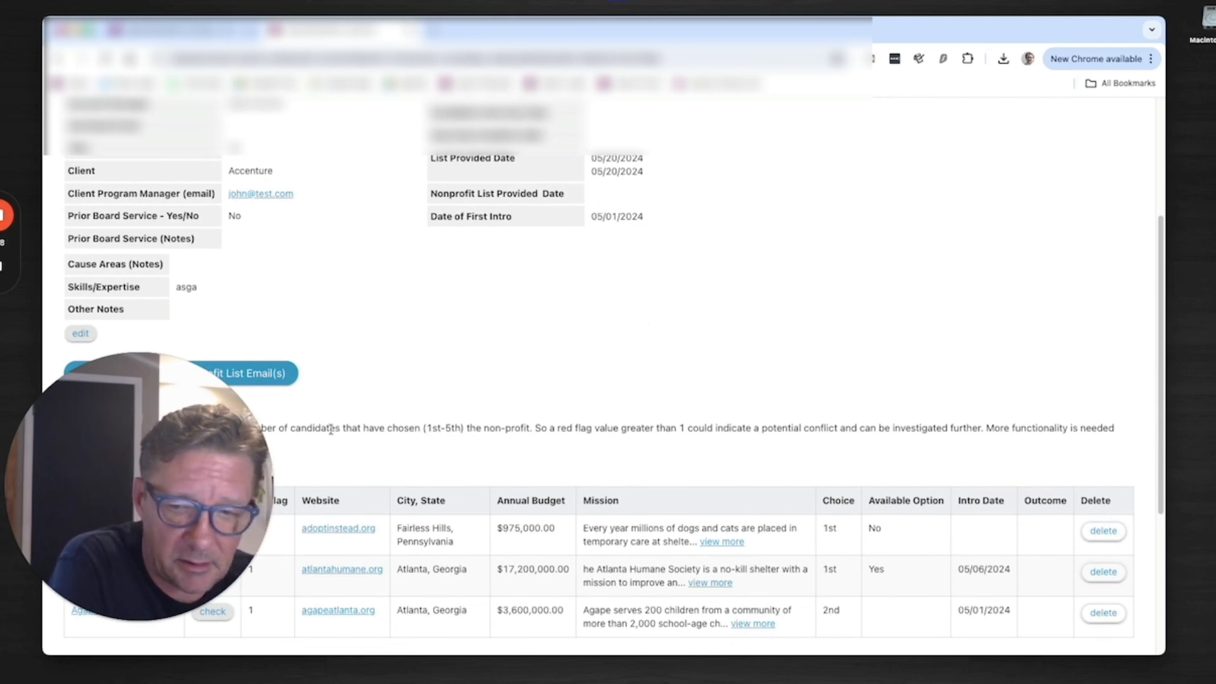
- Return to the builder's Candidate records and review the columns from *Min Intro Date function through Date of First Intro
{"action": "left_click_drag", "start_coordinate": [175, 447], "coordinate": [1046, 387]}
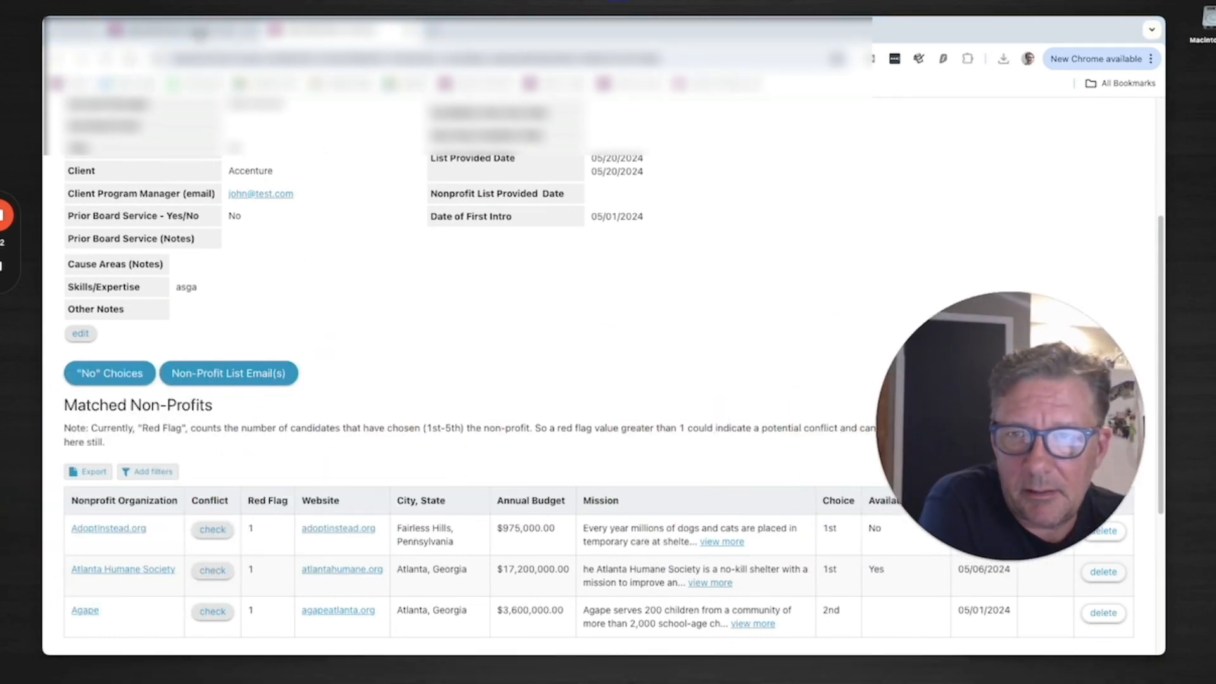
{"action": "left_click", "coordinate": [200, 32]}
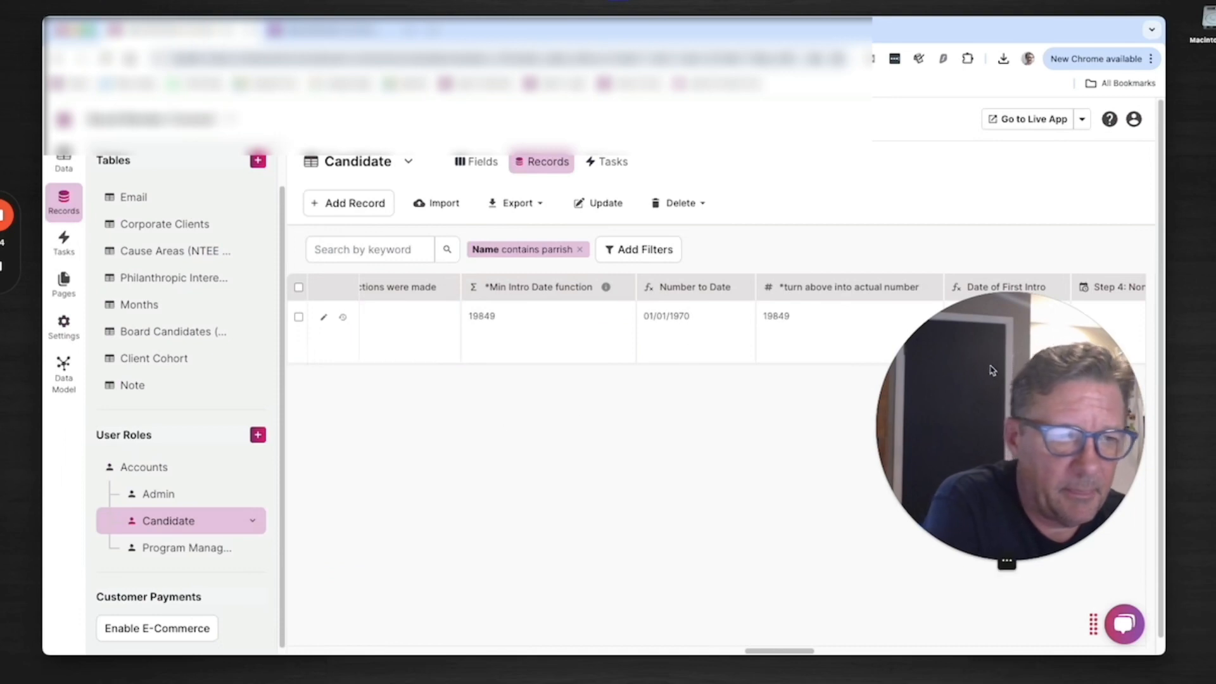
{"action": "left_click_drag", "start_coordinate": [991, 369], "coordinate": [970, 475]}
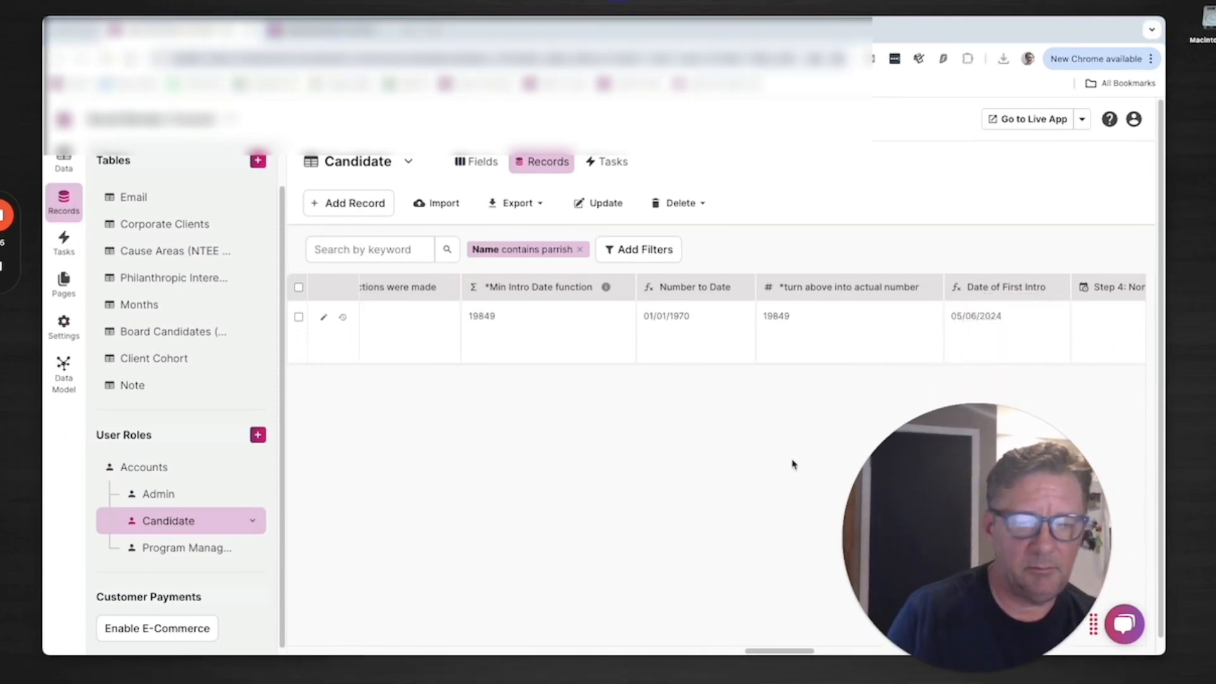
{"action": "scroll", "coordinate": [792, 464], "scroll_direction": "left", "scroll_amount": 5}
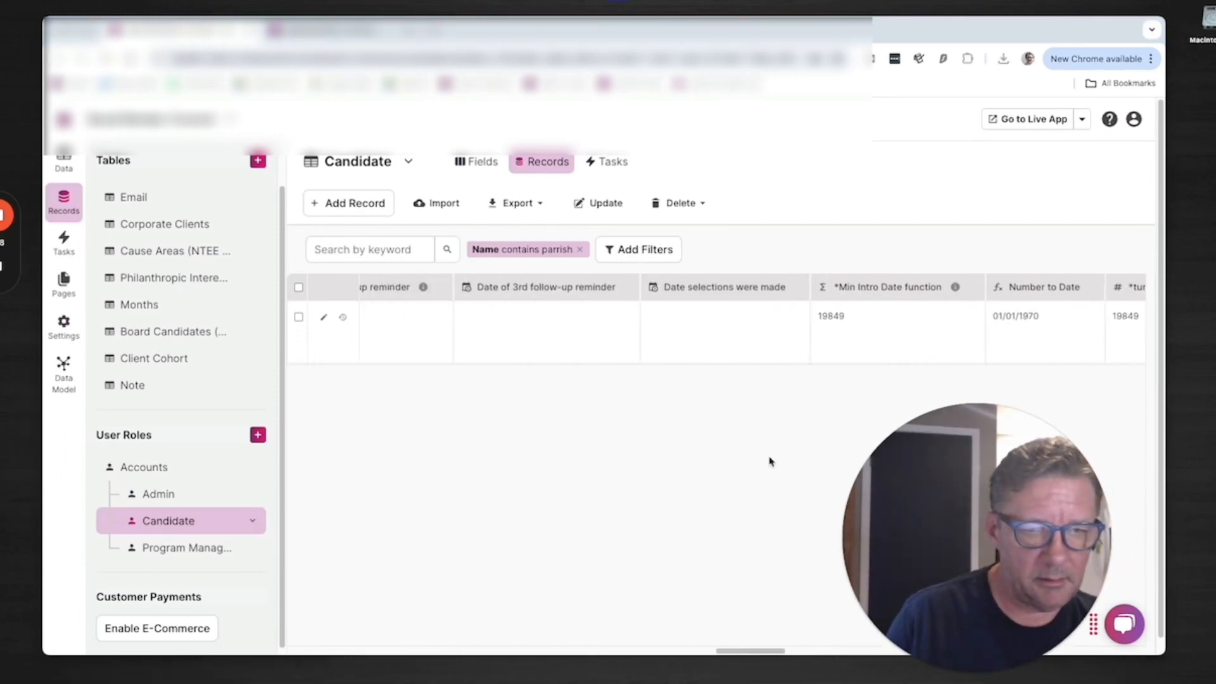
{"action": "scroll", "coordinate": [771, 461], "scroll_direction": "left", "scroll_amount": 1}
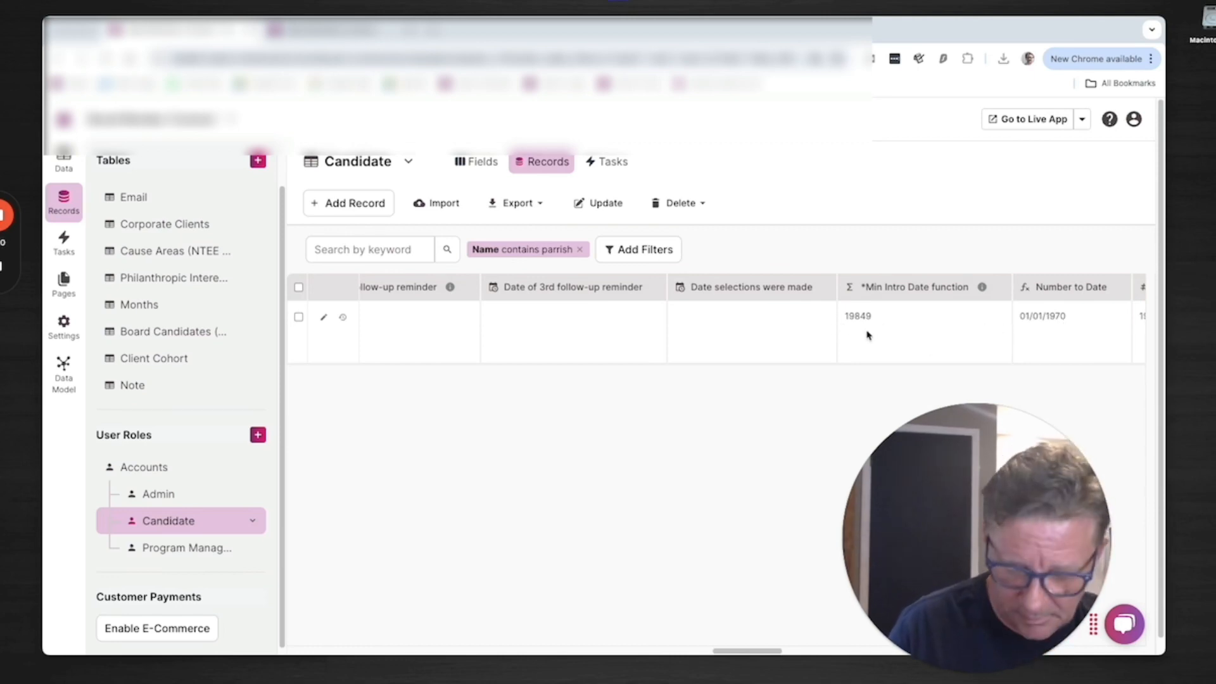
{"action": "scroll", "coordinate": [868, 335], "scroll_direction": "down", "scroll_amount": 1}
{"action": "scroll", "coordinate": [867, 336], "scroll_direction": "right", "scroll_amount": 5}
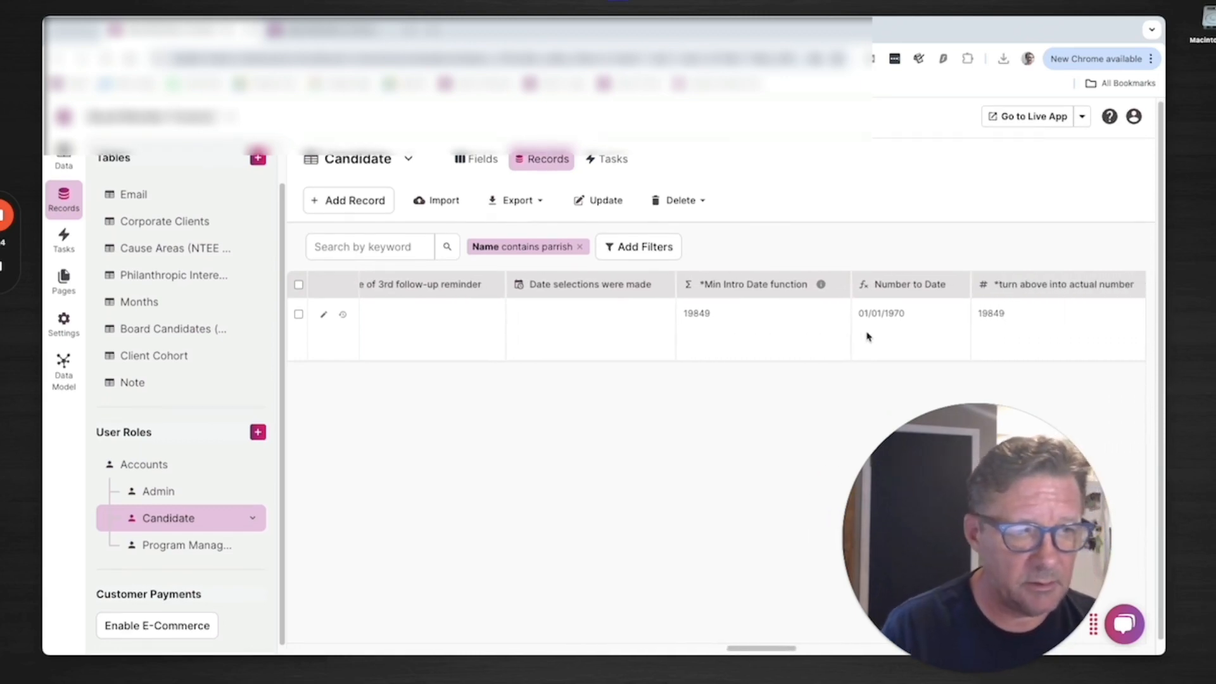
{"action": "scroll", "coordinate": [867, 336], "scroll_direction": "right", "scroll_amount": 3}
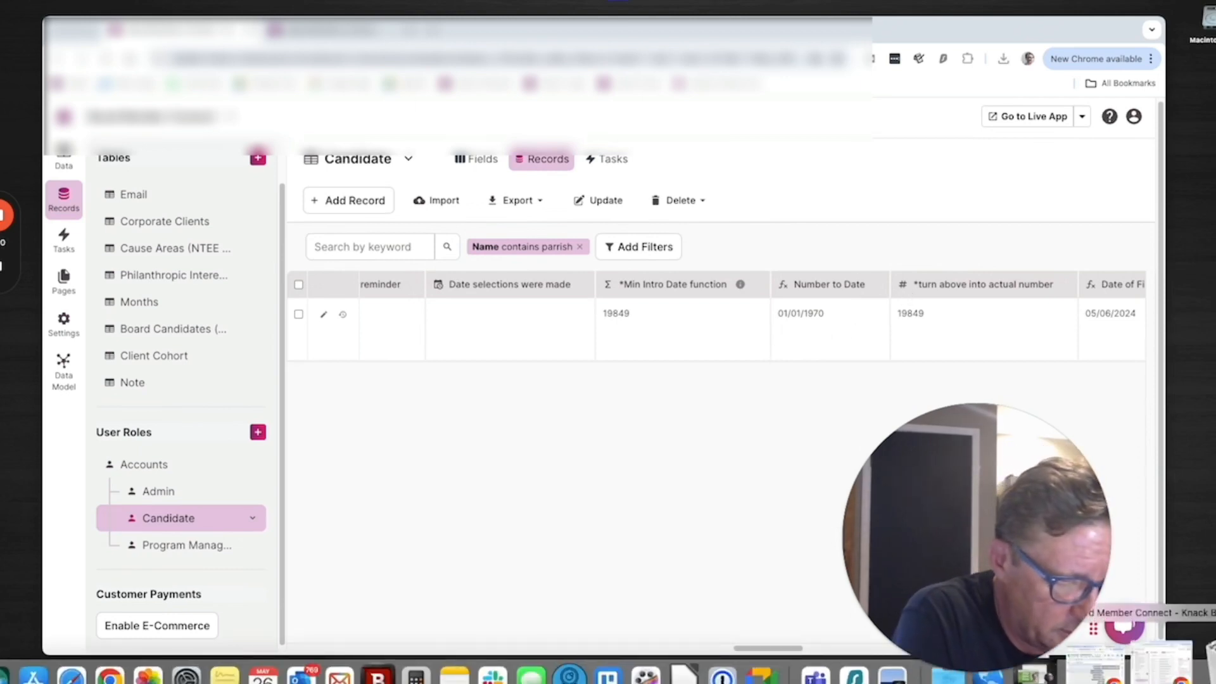
- Inspect the conditional rules of the Candidate field *turn above into actual number in the other builder window, and return to the records
{"action": "left_click", "coordinate": [1172, 666]}
{"action": "left_click_drag", "start_coordinate": [700, 251], "coordinate": [459, 16]}
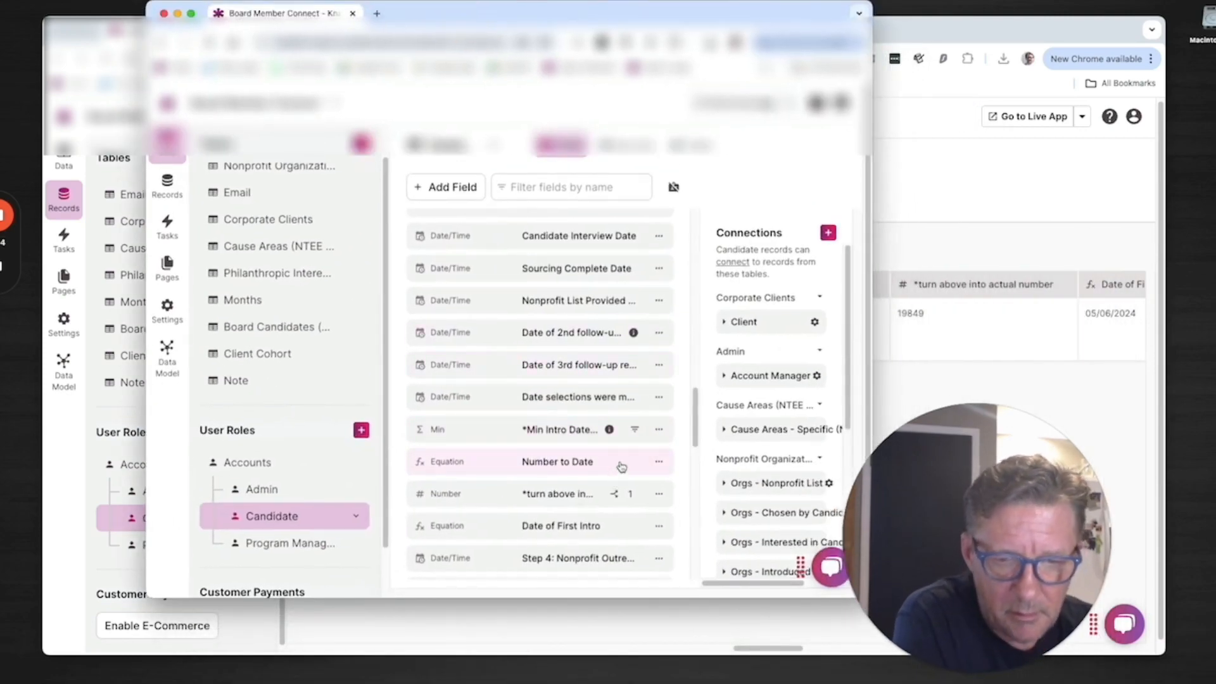
{"action": "scroll", "coordinate": [610, 468], "scroll_direction": "down", "scroll_amount": 2}
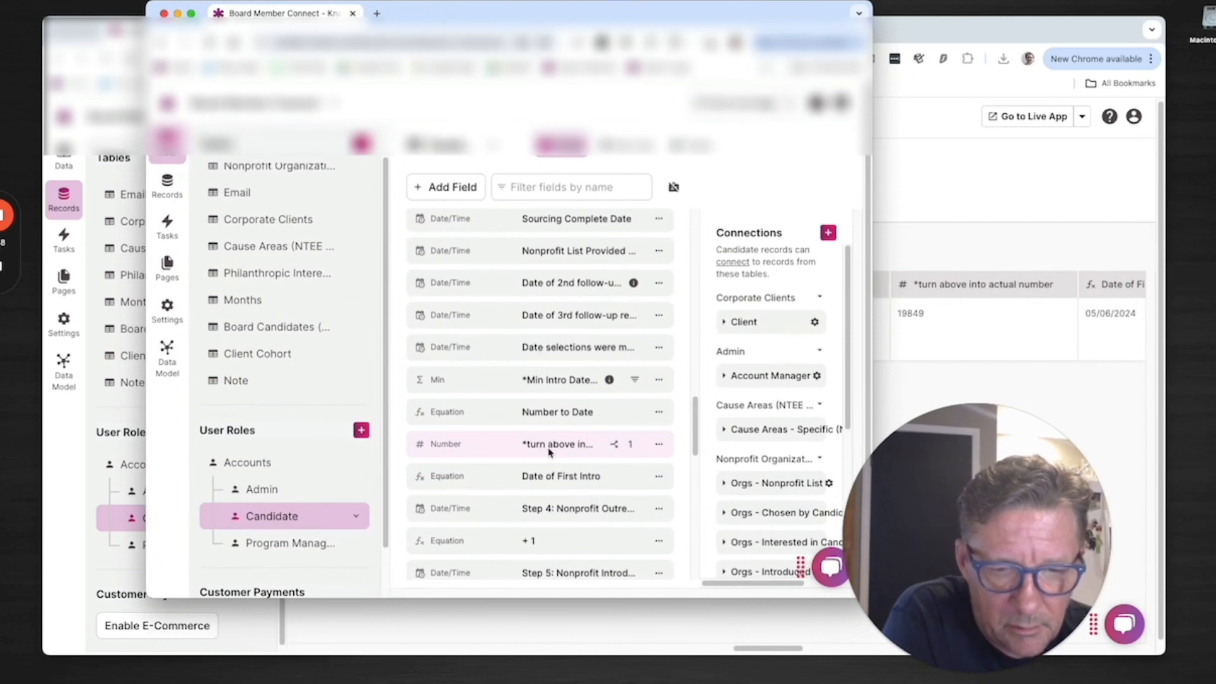
{"action": "left_click", "coordinate": [560, 450]}
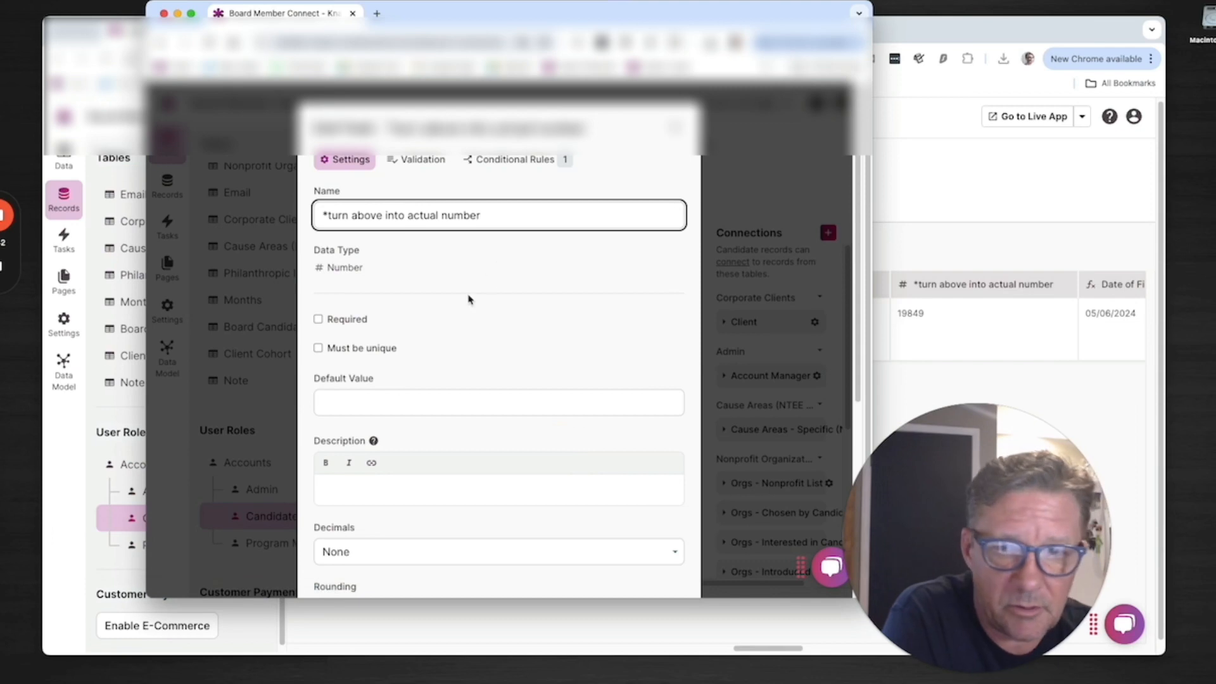
{"action": "left_click", "coordinate": [514, 162]}
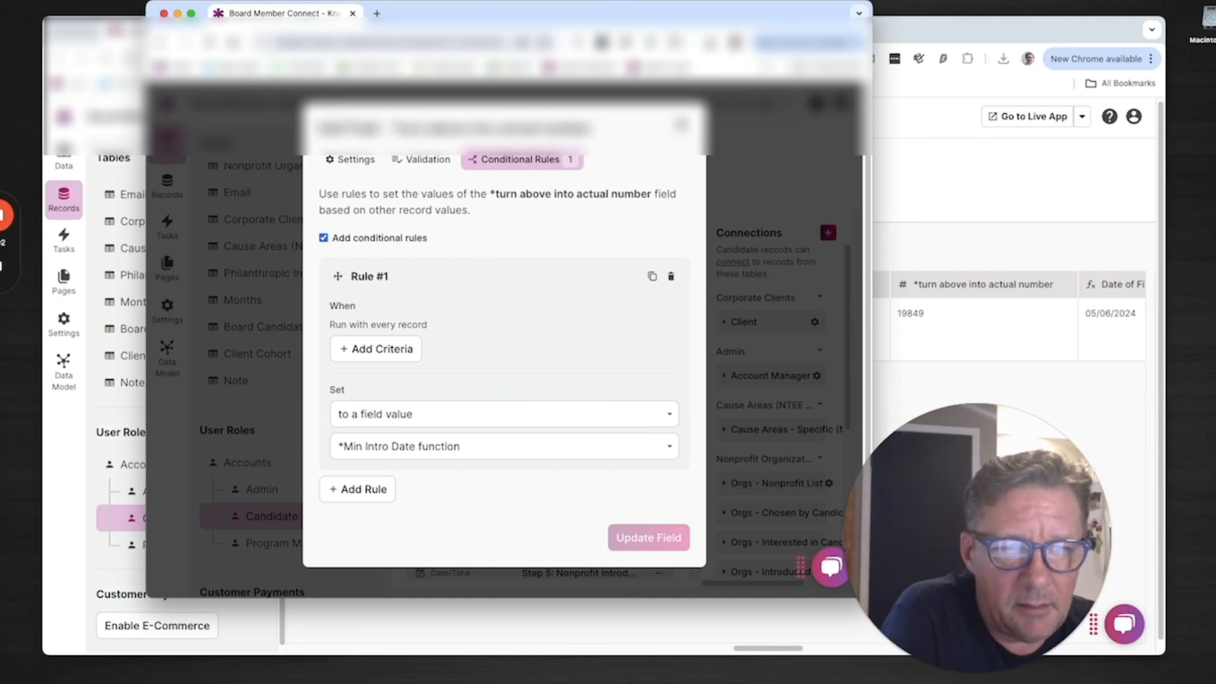
{"action": "left_click", "coordinate": [681, 125]}
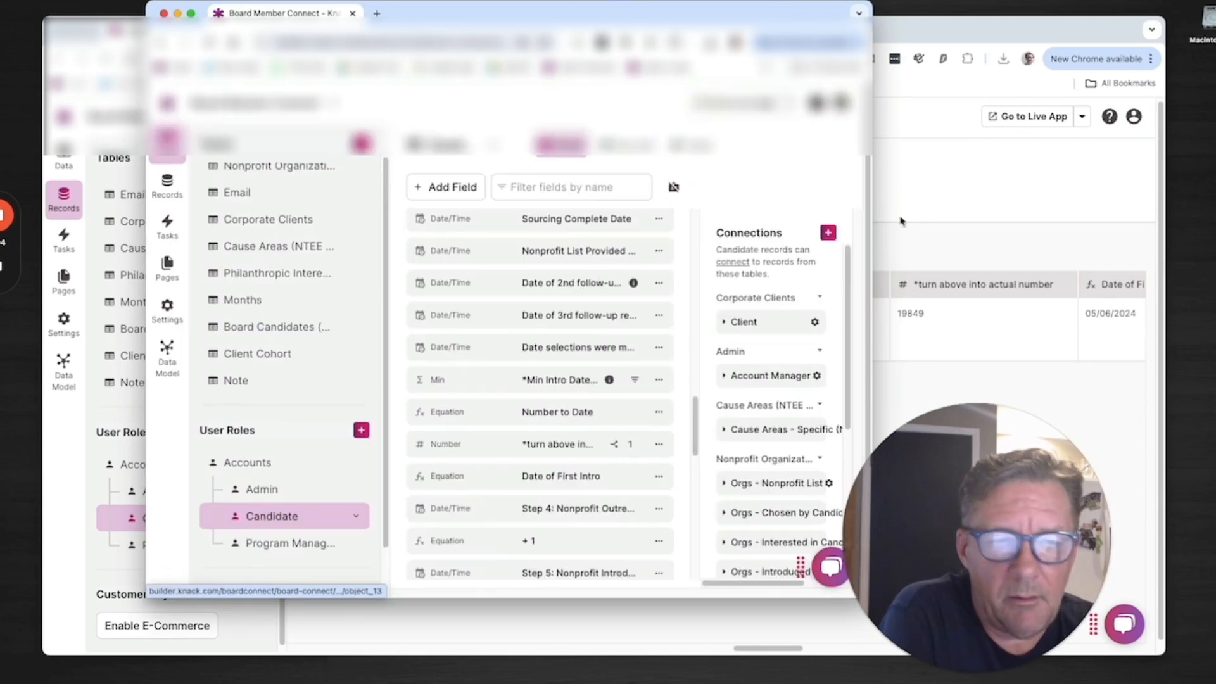
{"action": "left_click", "coordinate": [979, 186]}
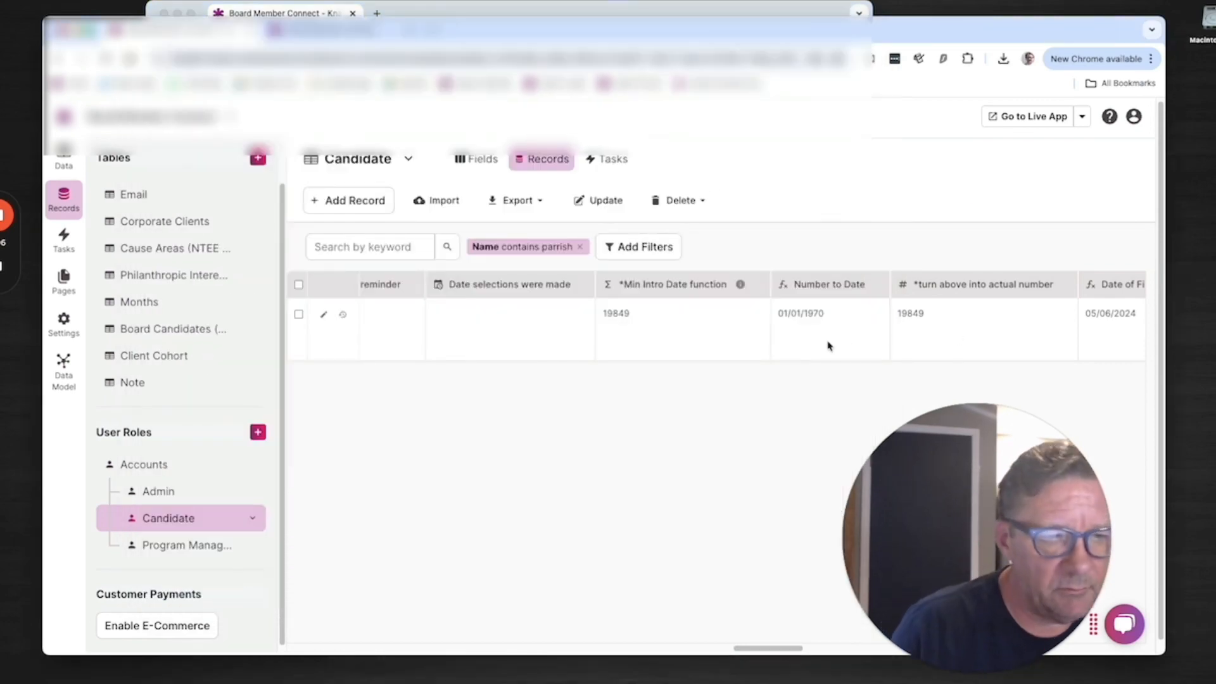
- Compare the record's values in *Min Intro Date function, *turn above into actual number and Date of First Intro
{"action": "scroll", "coordinate": [827, 346], "scroll_direction": "right", "scroll_amount": 5}
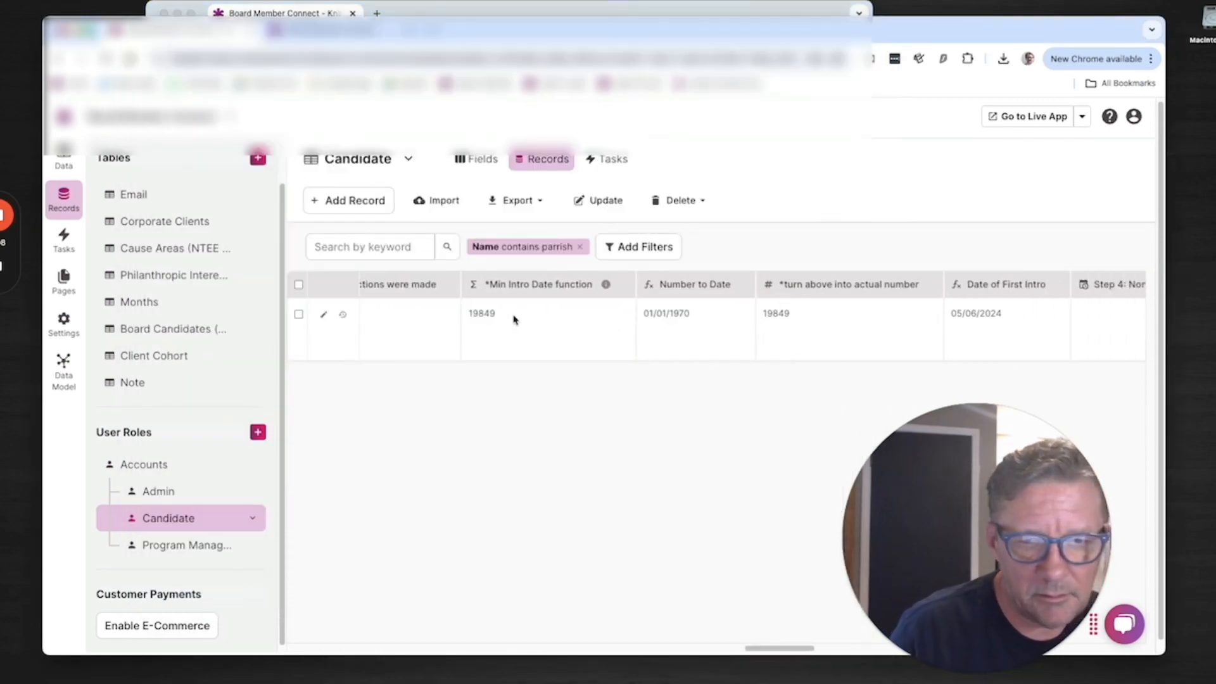
{"action": "left_click_drag", "start_coordinate": [498, 314], "coordinate": [471, 310]}
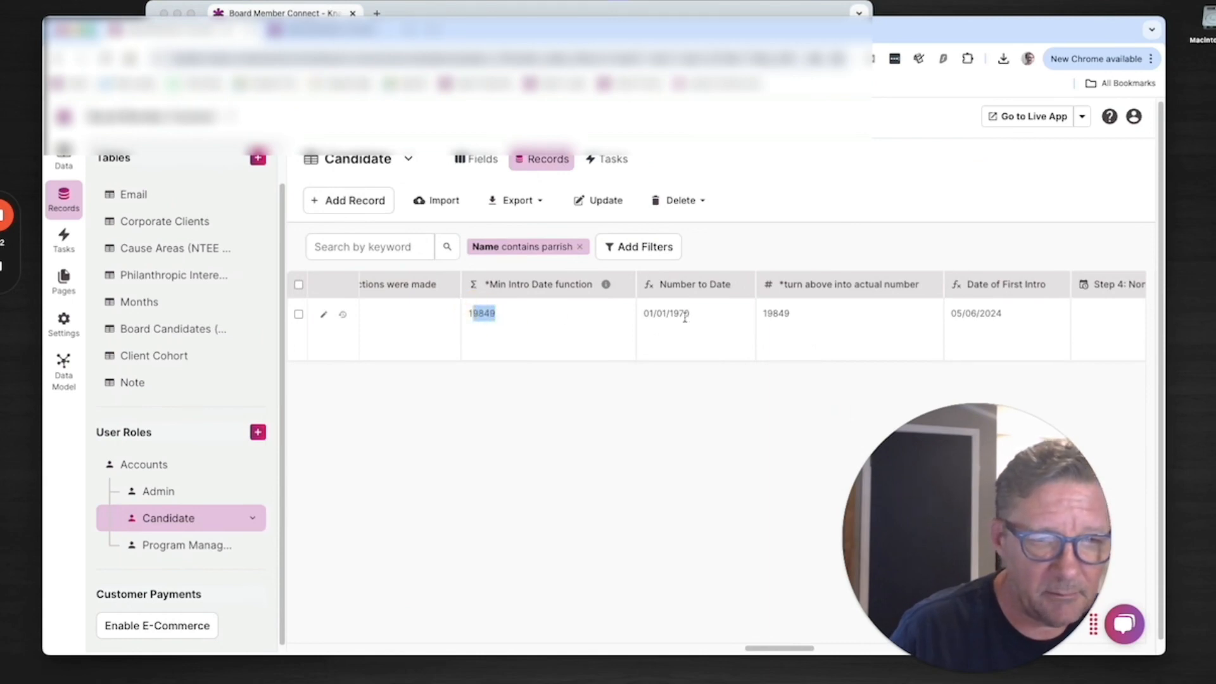
{"action": "left_click_drag", "start_coordinate": [498, 314], "coordinate": [454, 309]}
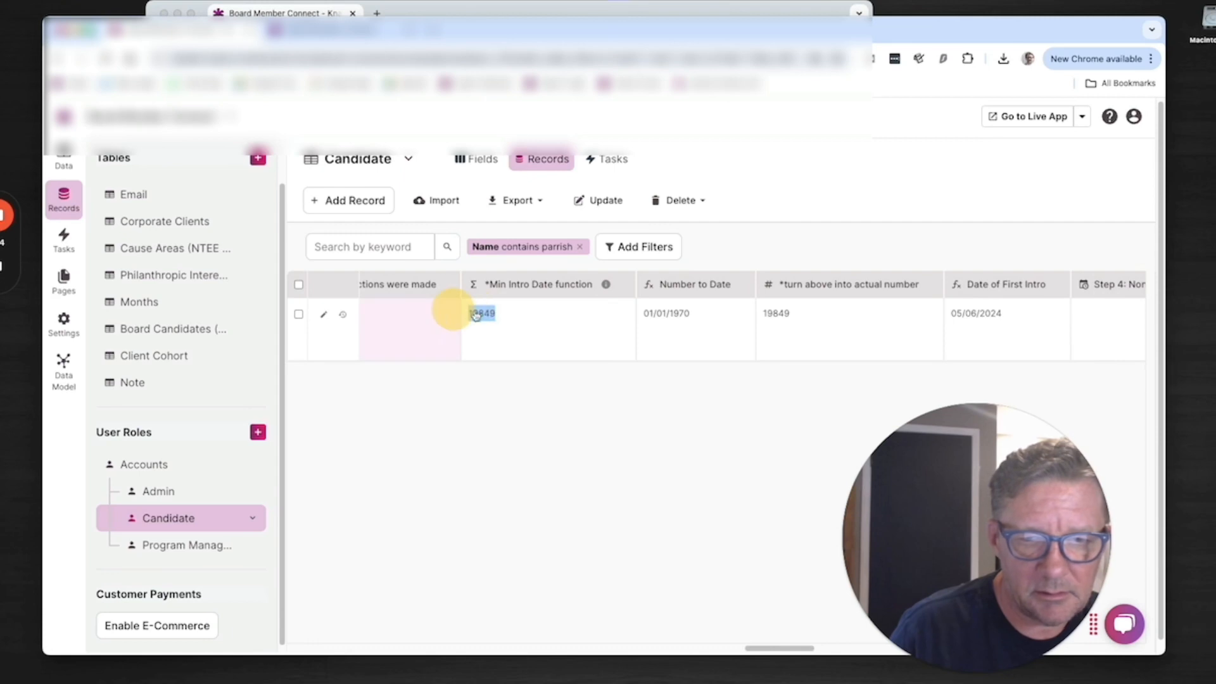
{"action": "left_click", "coordinate": [815, 315]}
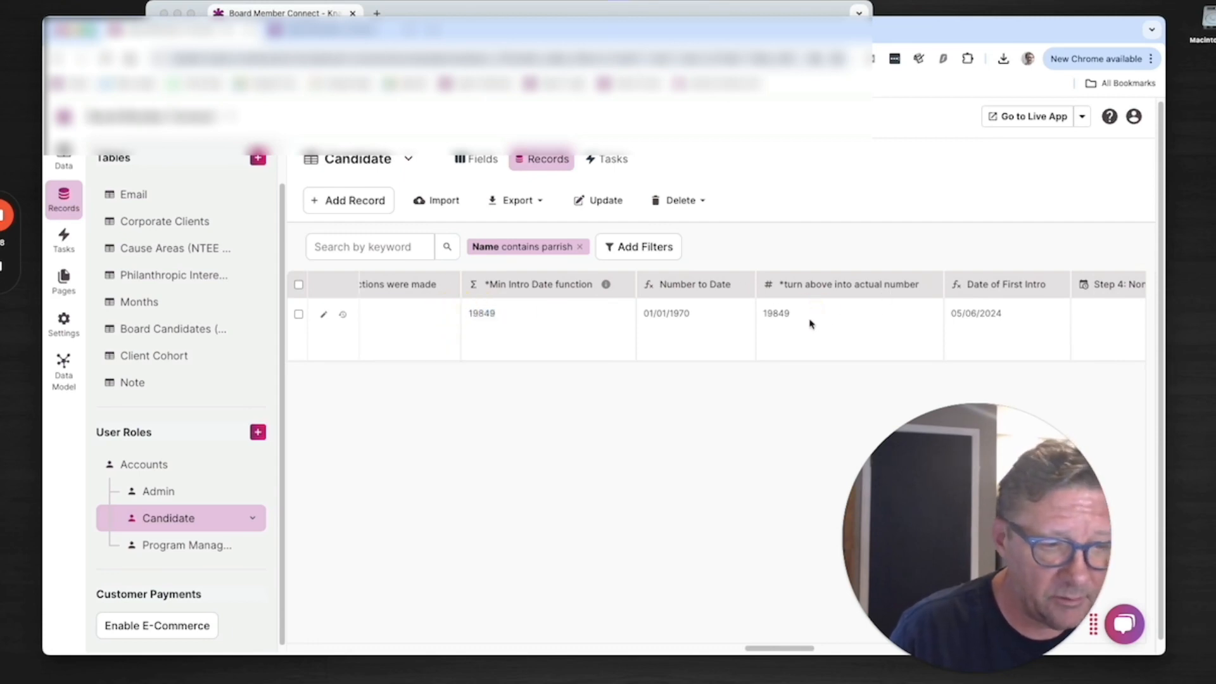
{"action": "left_click_drag", "start_coordinate": [791, 312], "coordinate": [764, 314]}
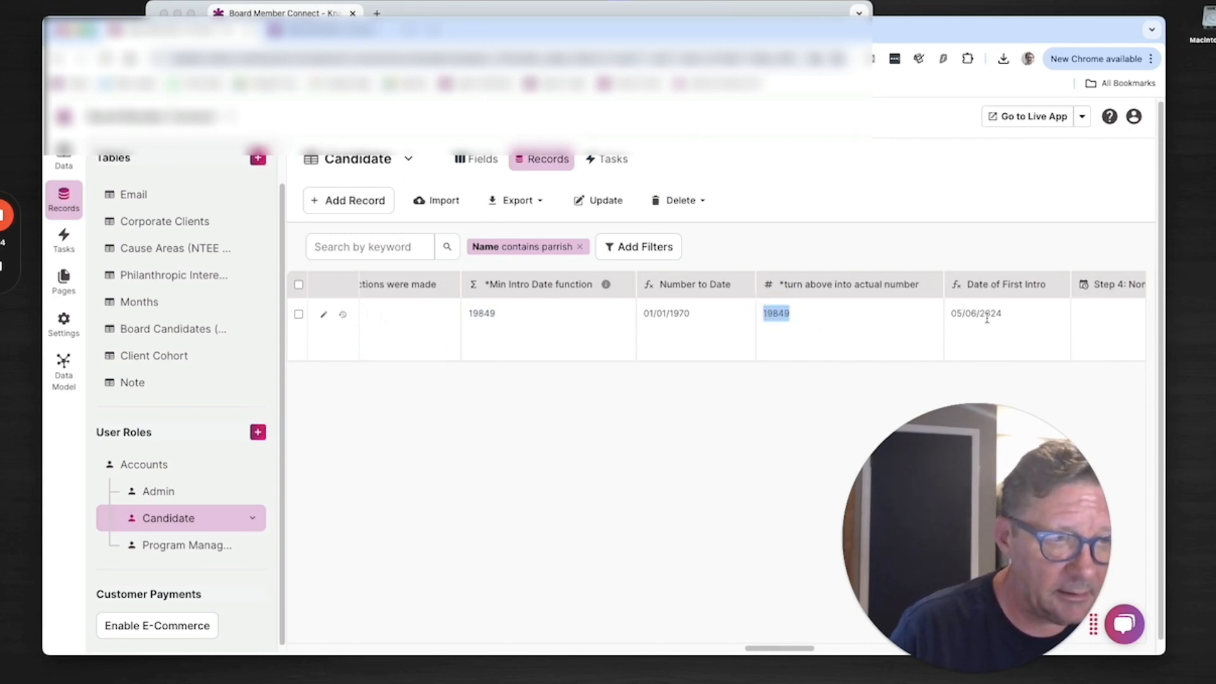
{"action": "left_click_drag", "start_coordinate": [1007, 316], "coordinate": [953, 311]}
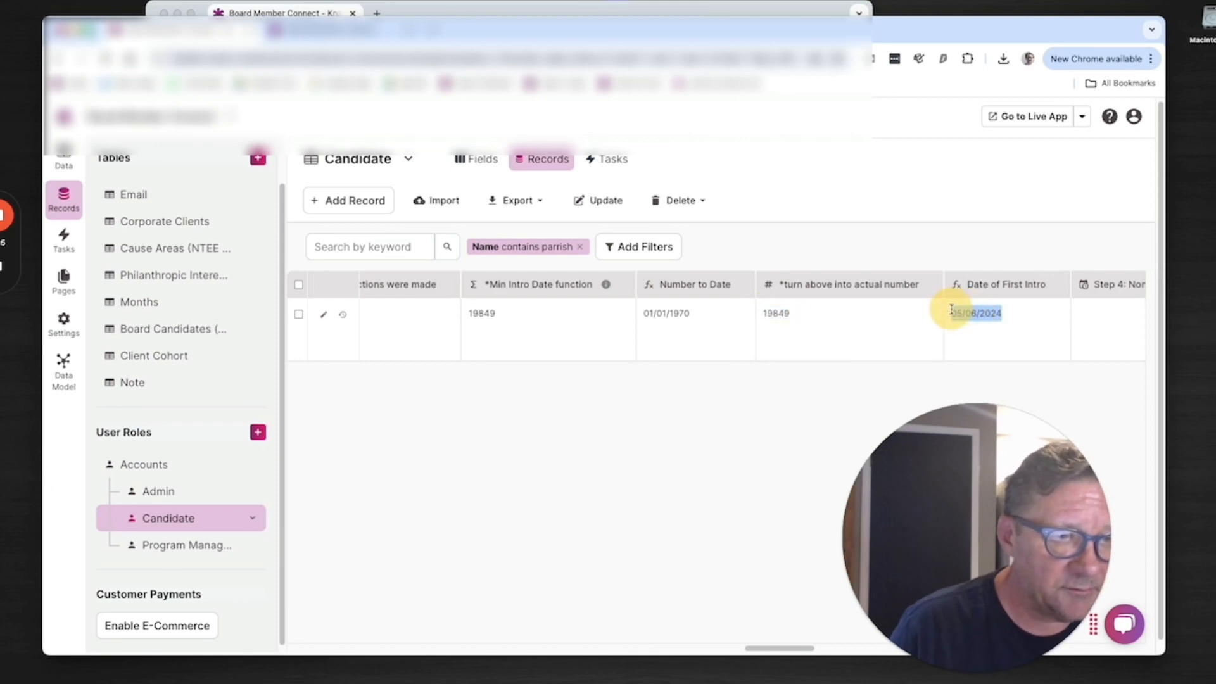
{"action": "left_click", "coordinate": [977, 329]}
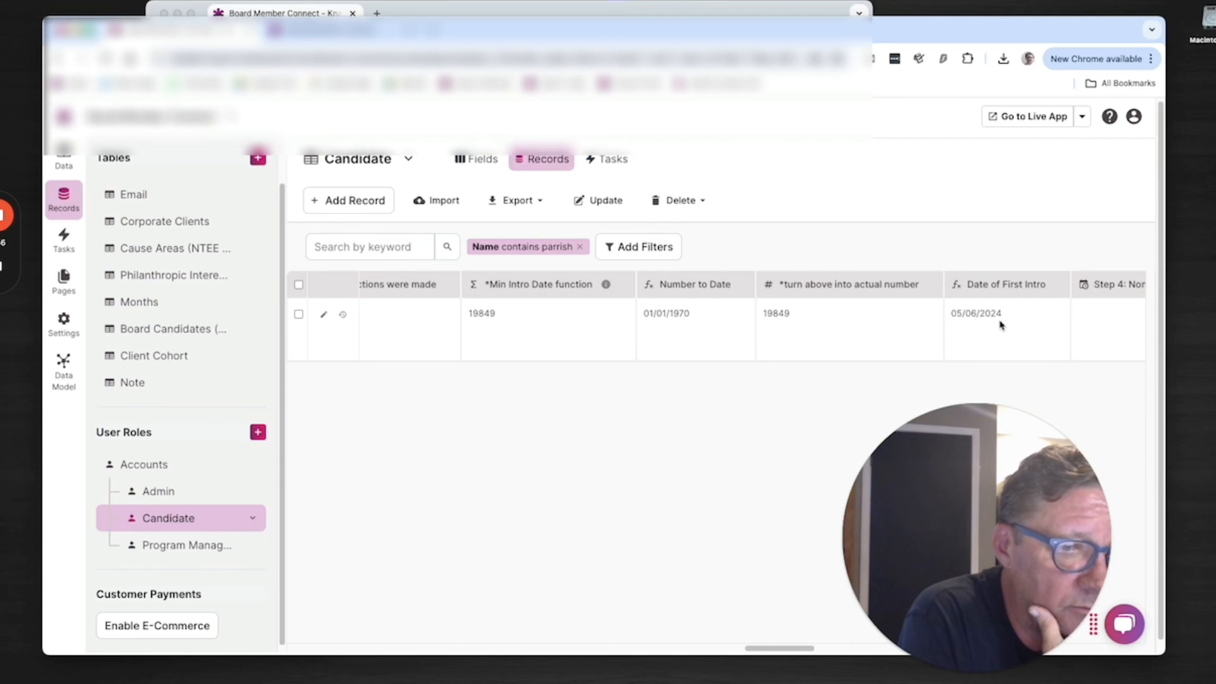
- Reload the Candidate records and check the refreshed Date of First Intro value
{"action": "left_click", "coordinate": [100, 59]}
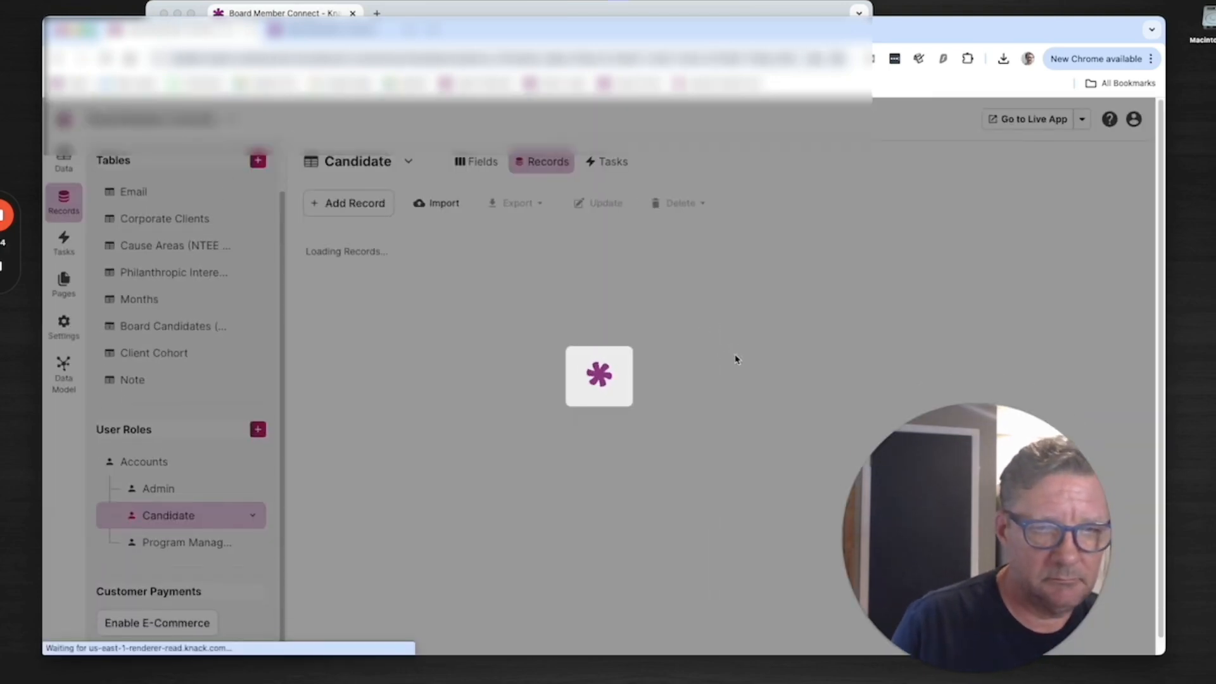
{"action": "scroll", "coordinate": [734, 359], "scroll_direction": "right", "scroll_amount": 15}
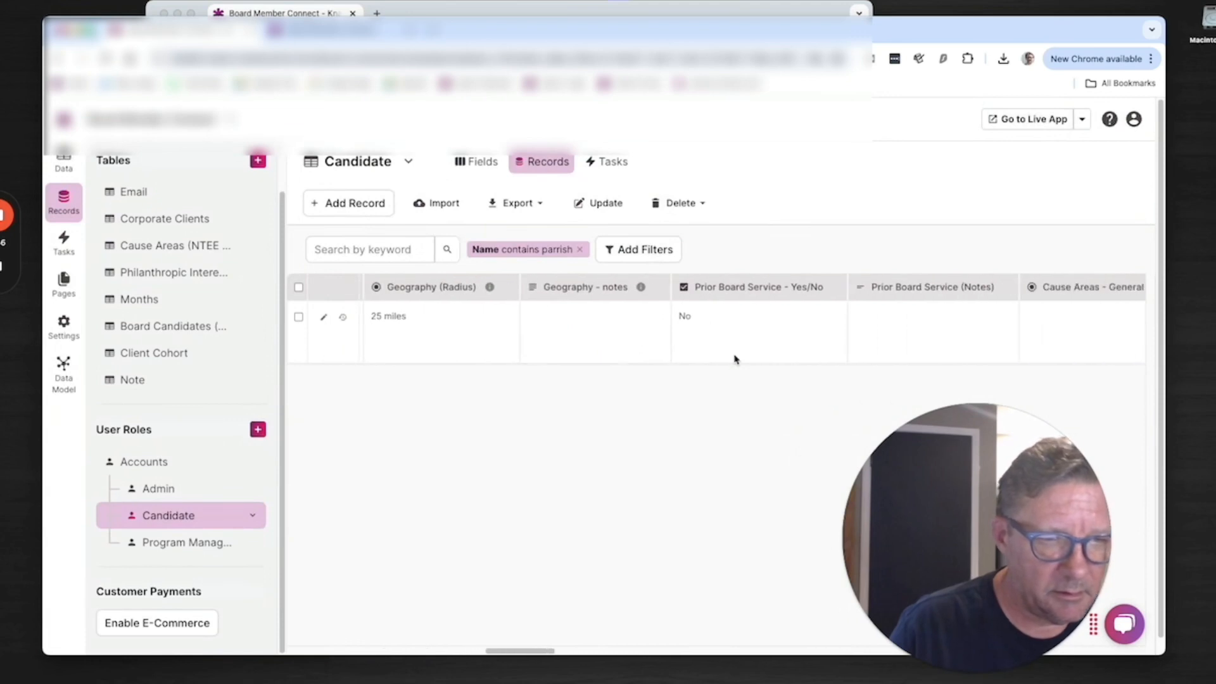
{"action": "scroll", "coordinate": [735, 359], "scroll_direction": "right", "scroll_amount": 15}
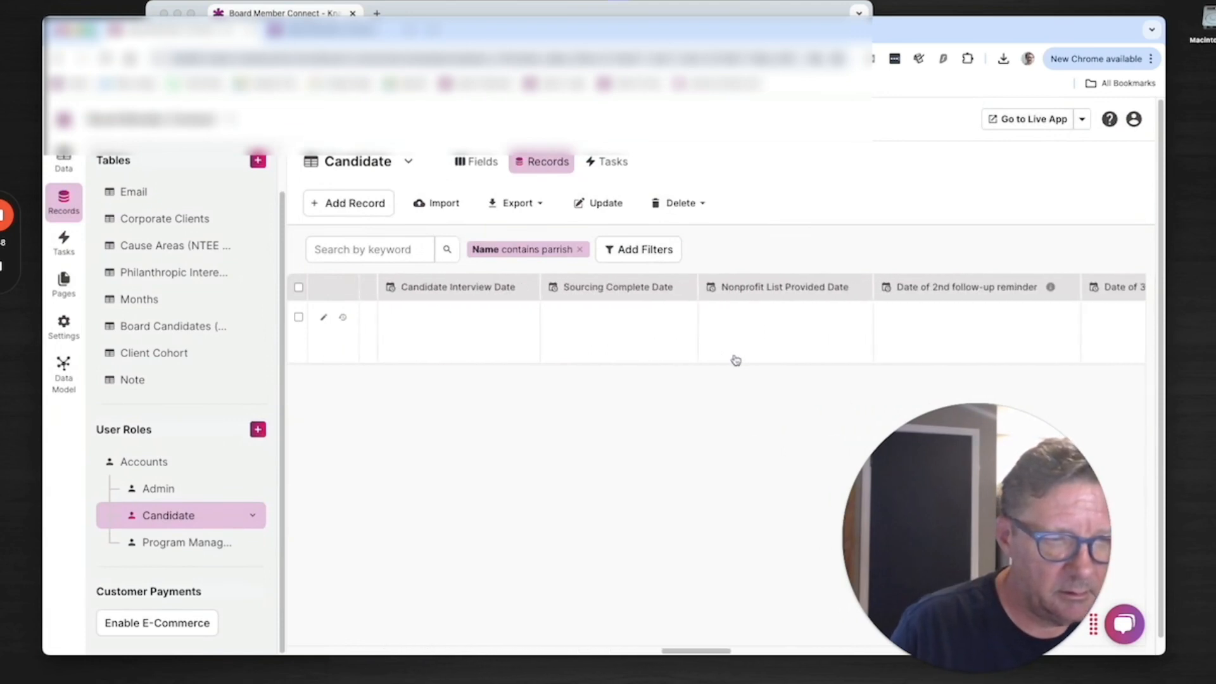
{"action": "scroll", "coordinate": [735, 360], "scroll_direction": "right", "scroll_amount": 10}
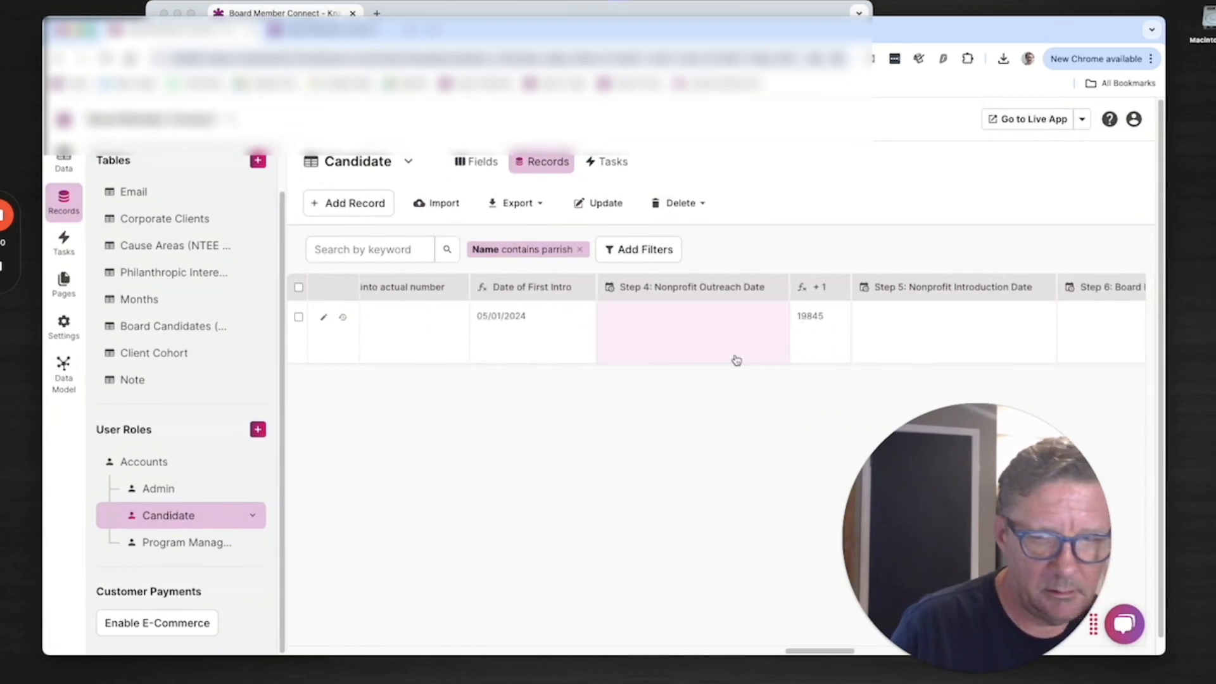
- Examine the refreshed values from *Min Intro Date function through Date of First Intro and the + 1 column
{"action": "scroll", "coordinate": [733, 359], "scroll_direction": "left", "scroll_amount": 5}
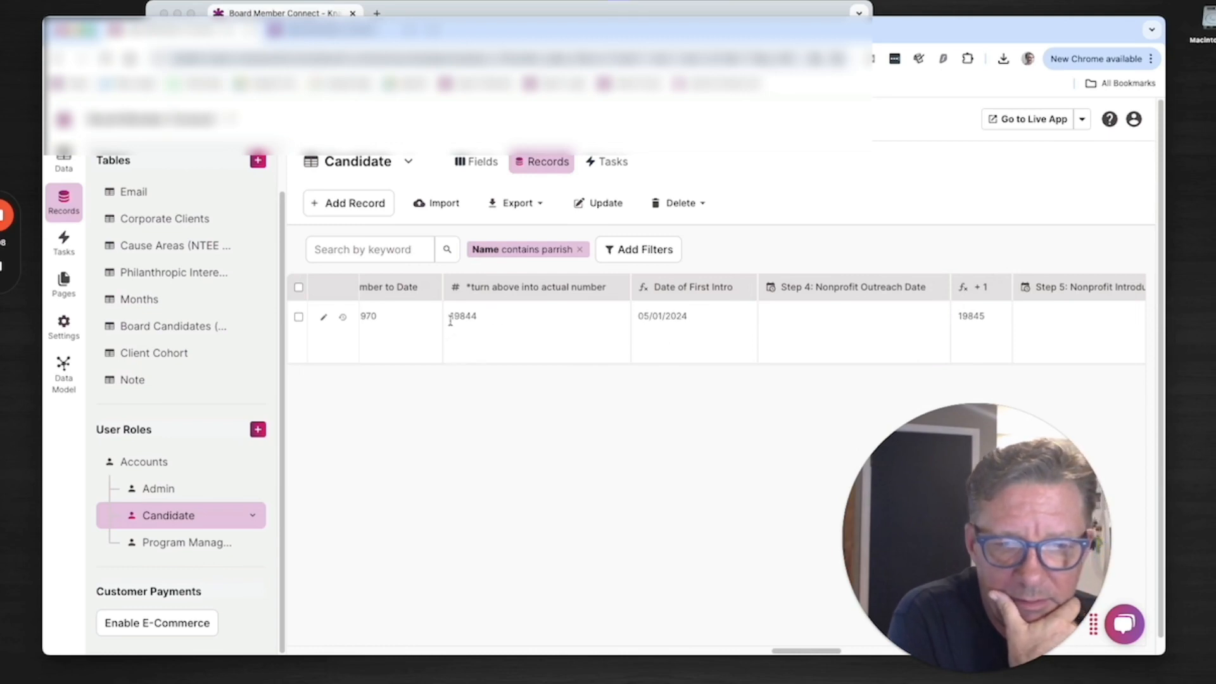
{"action": "left_click_drag", "start_coordinate": [451, 320], "coordinate": [483, 319]}
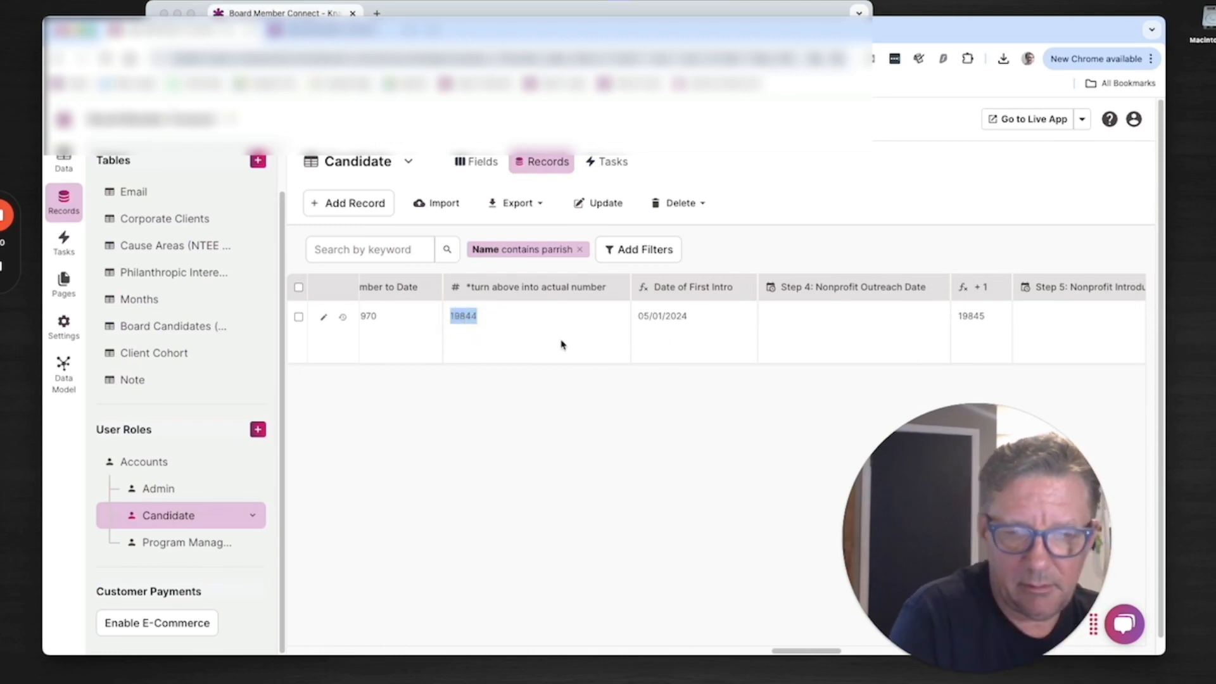
{"action": "scroll", "coordinate": [562, 345], "scroll_direction": "left", "scroll_amount": 5}
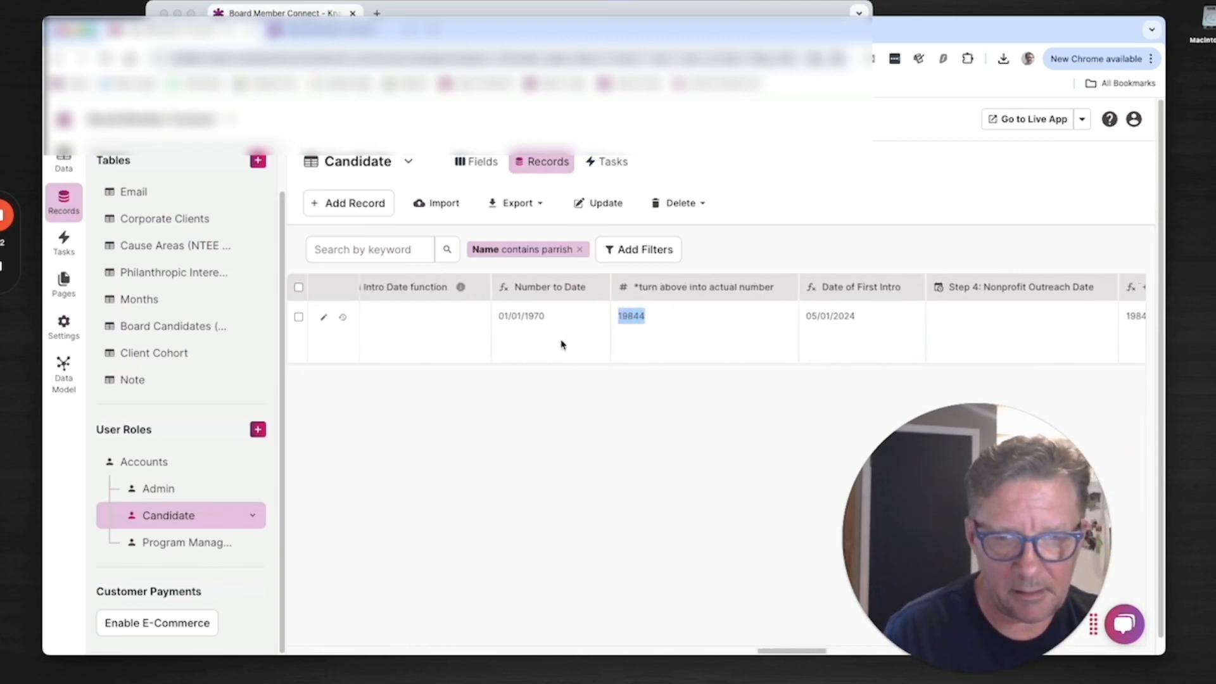
{"action": "scroll", "coordinate": [561, 344], "scroll_direction": "left", "scroll_amount": 2}
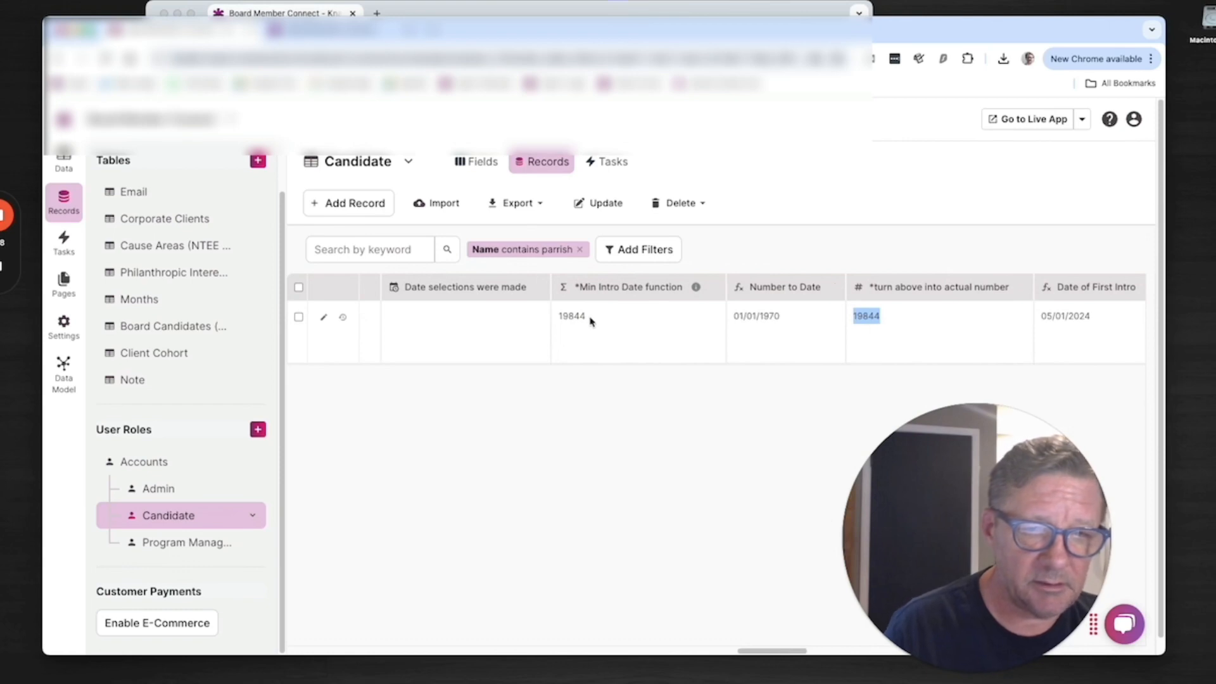
{"action": "scroll", "coordinate": [589, 320], "scroll_direction": "right", "scroll_amount": 3}
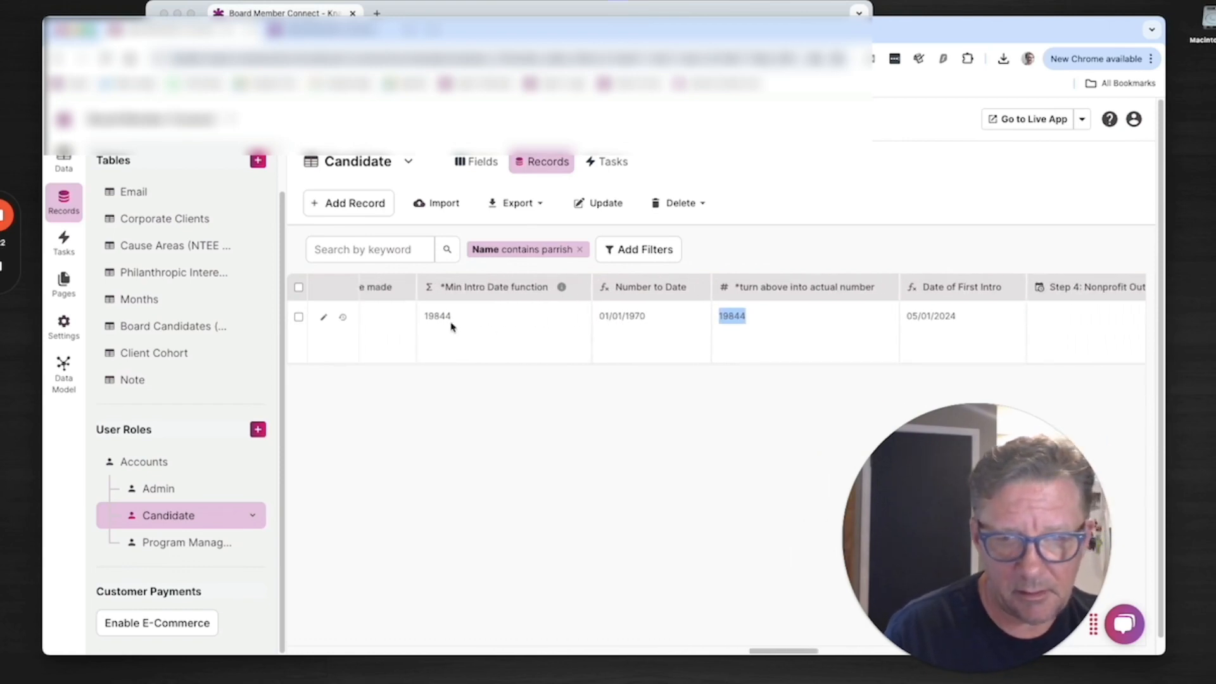
{"action": "scroll", "coordinate": [734, 331], "scroll_direction": "right", "scroll_amount": 5}
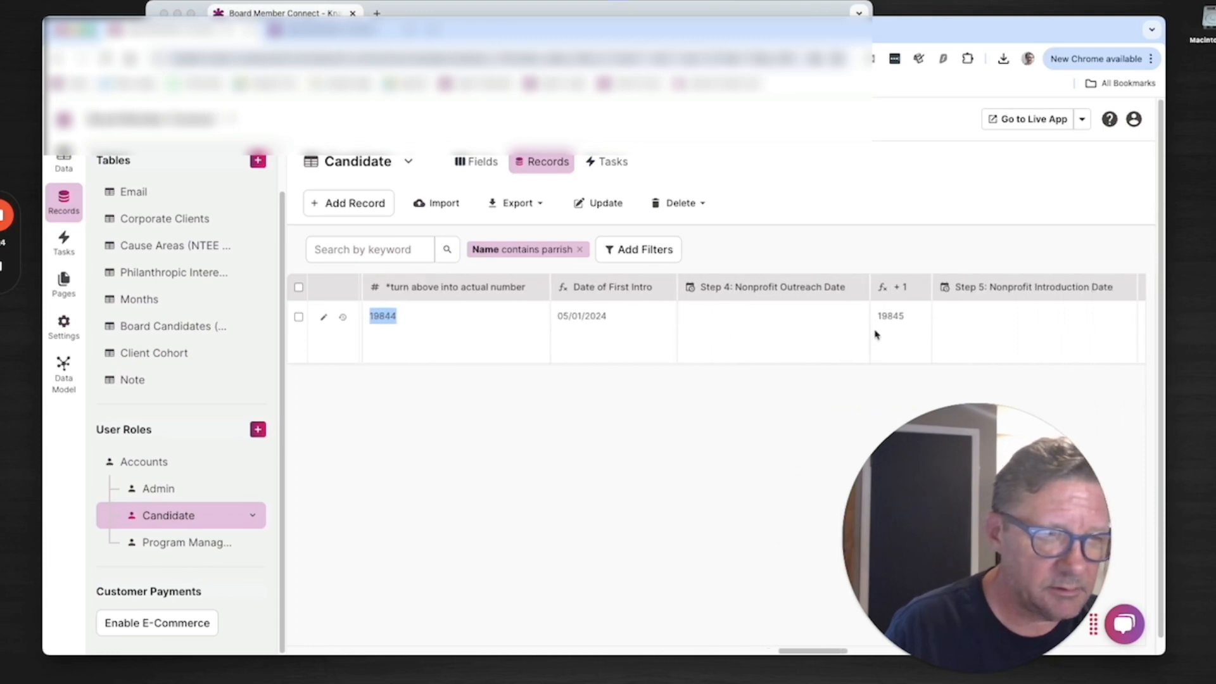